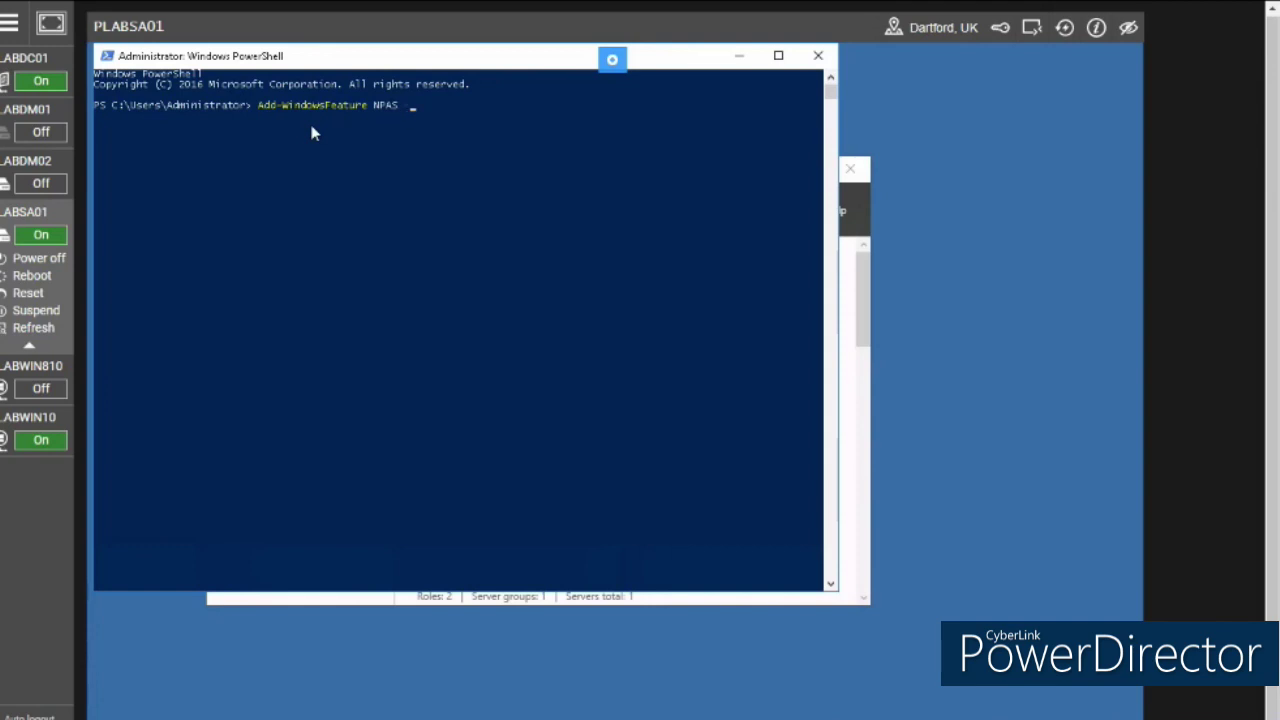
- Install the NPAS role with Add-WindowsFeature including its management tools, and minimize the PowerShell window
text(-IncludeManagementT)
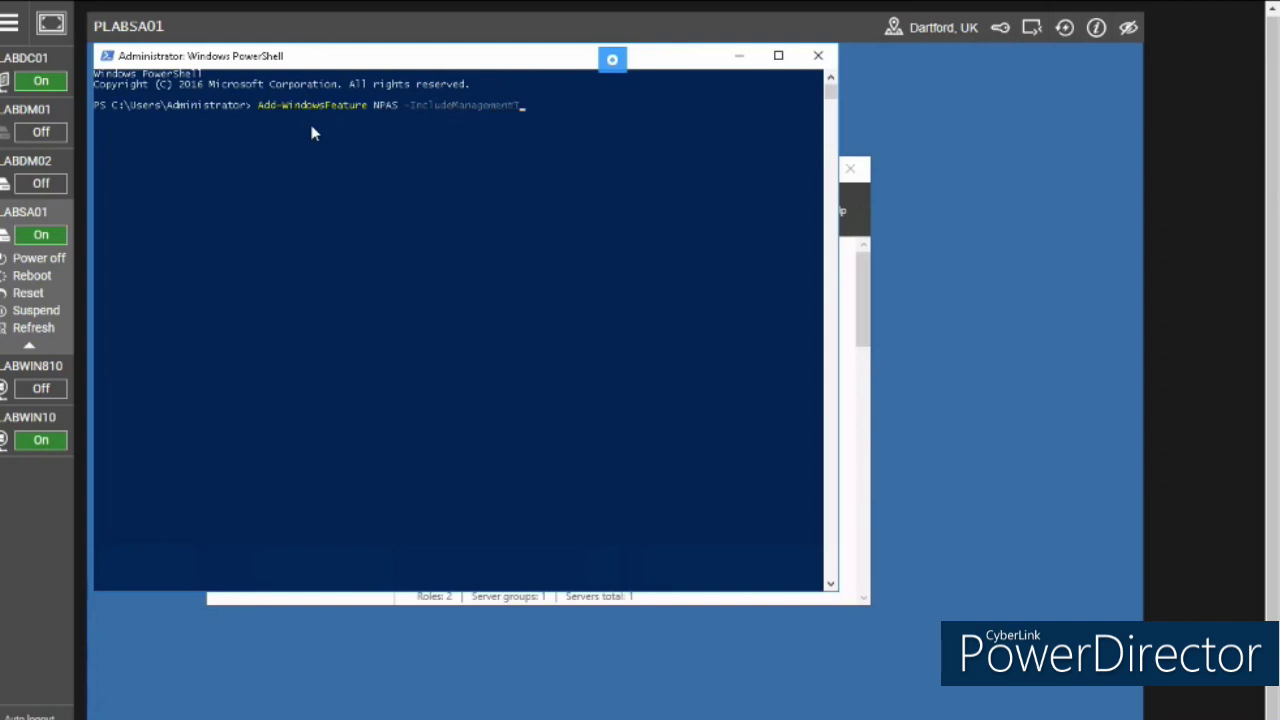
text(ools)
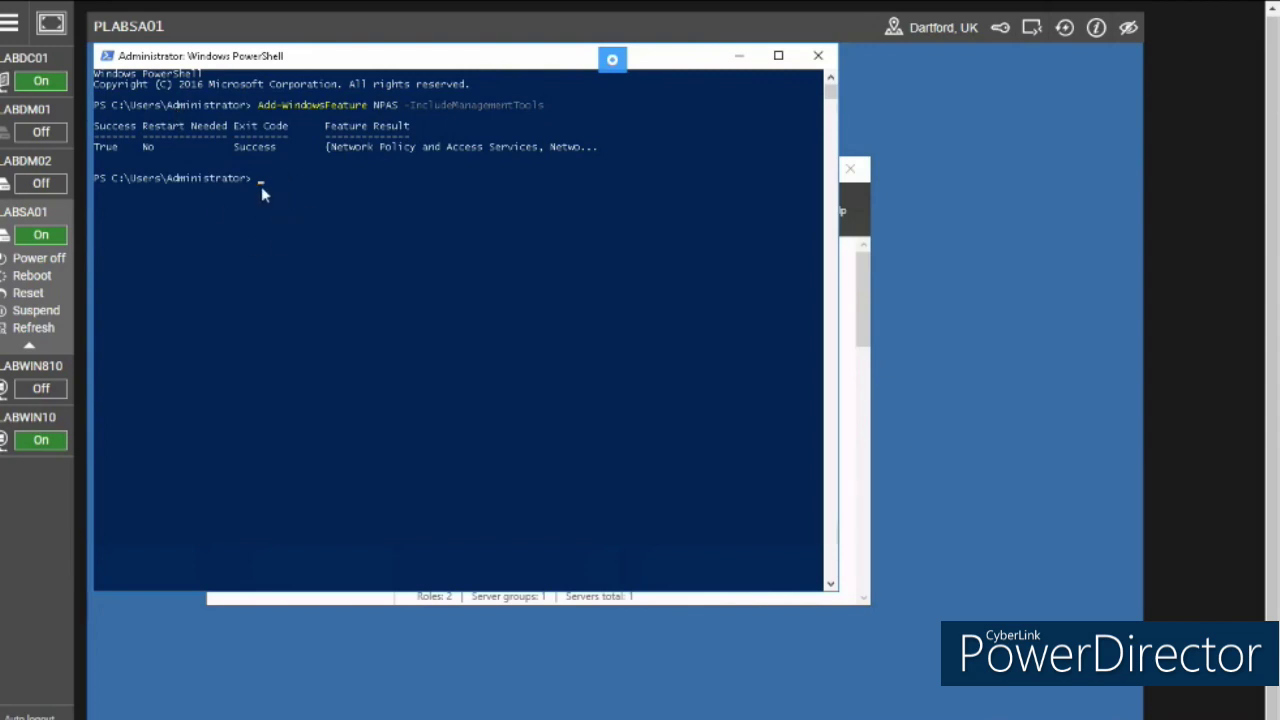
drag(230, 142, 288, 150)
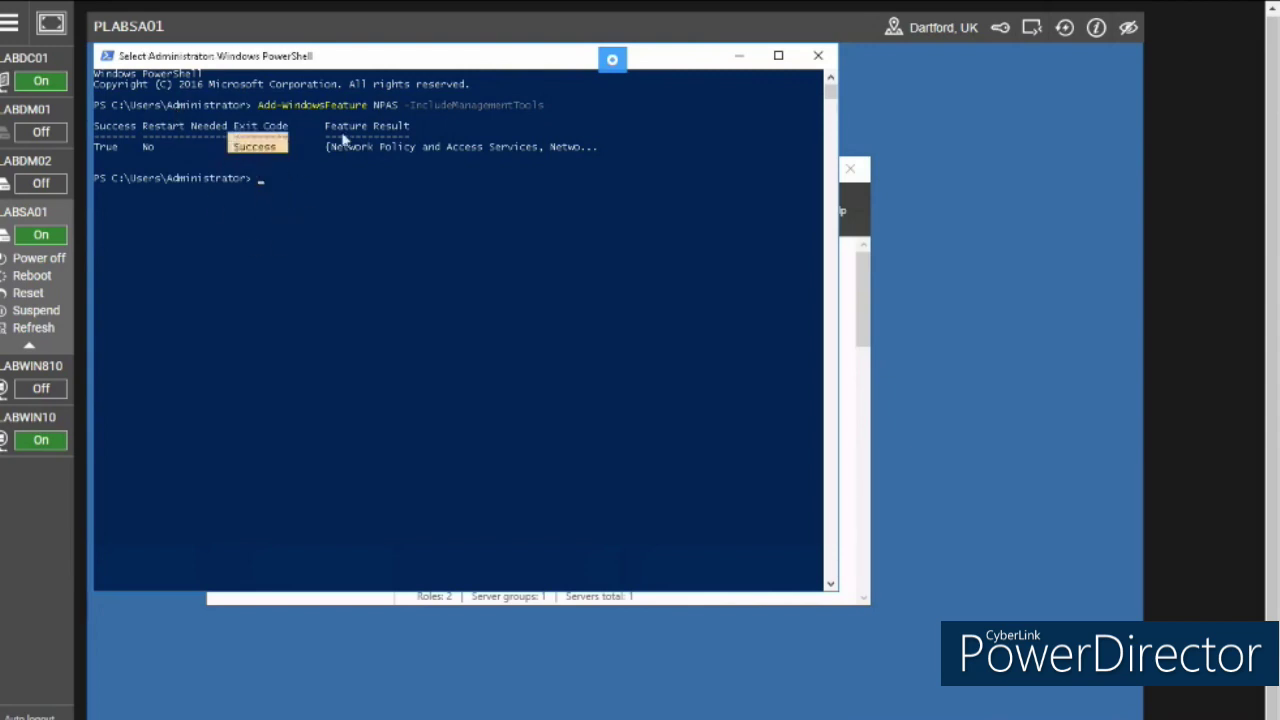
click(739, 56)
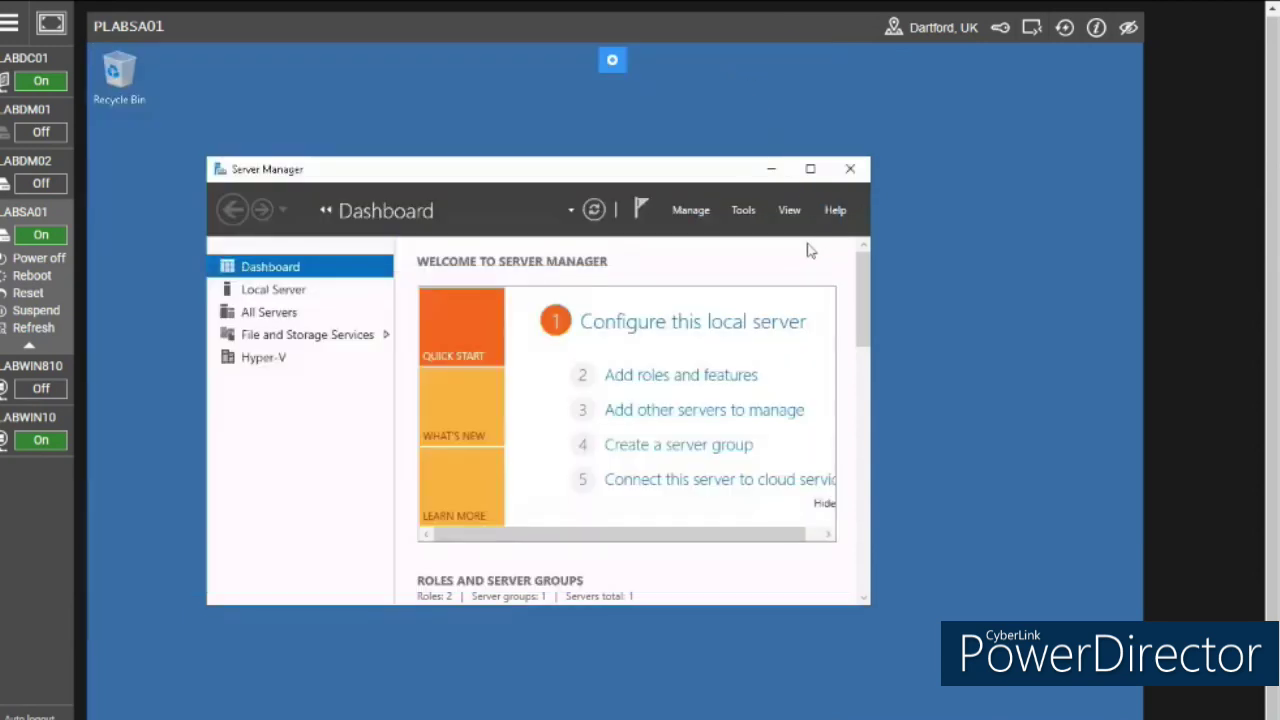
- Open the Network Policy Server console and start a new RADIUS client
click(743, 212)
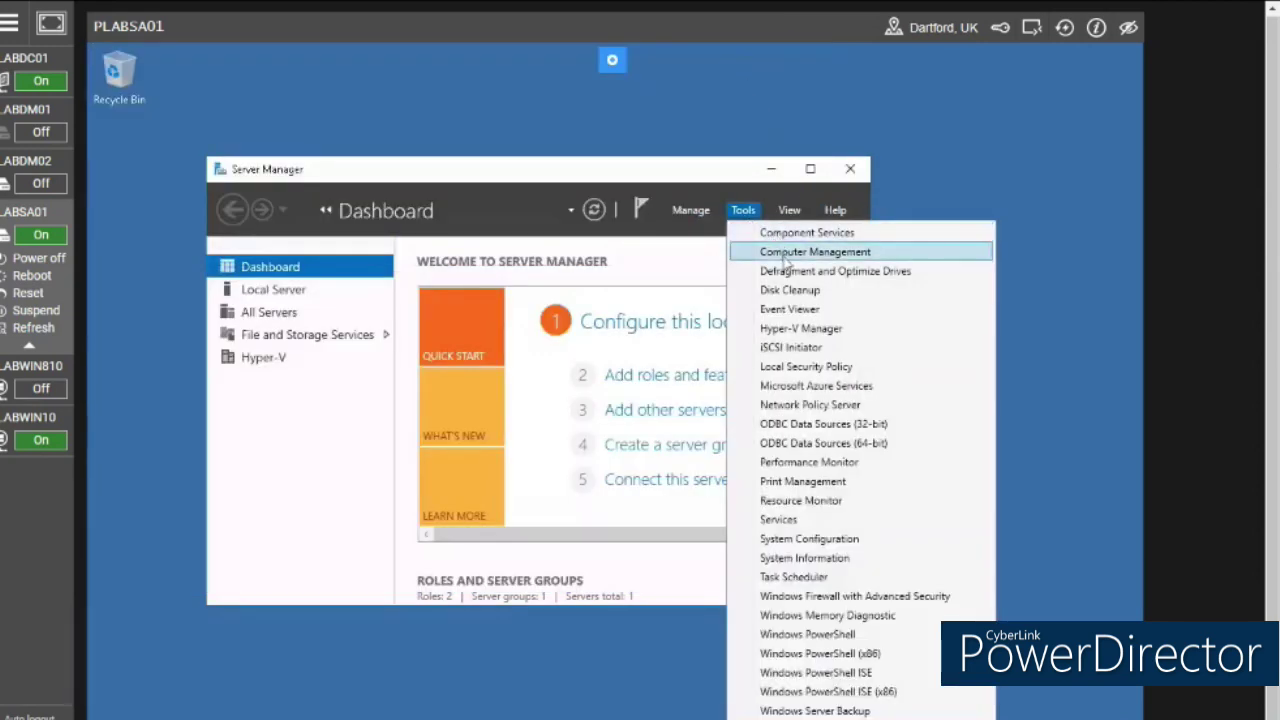
click(800, 408)
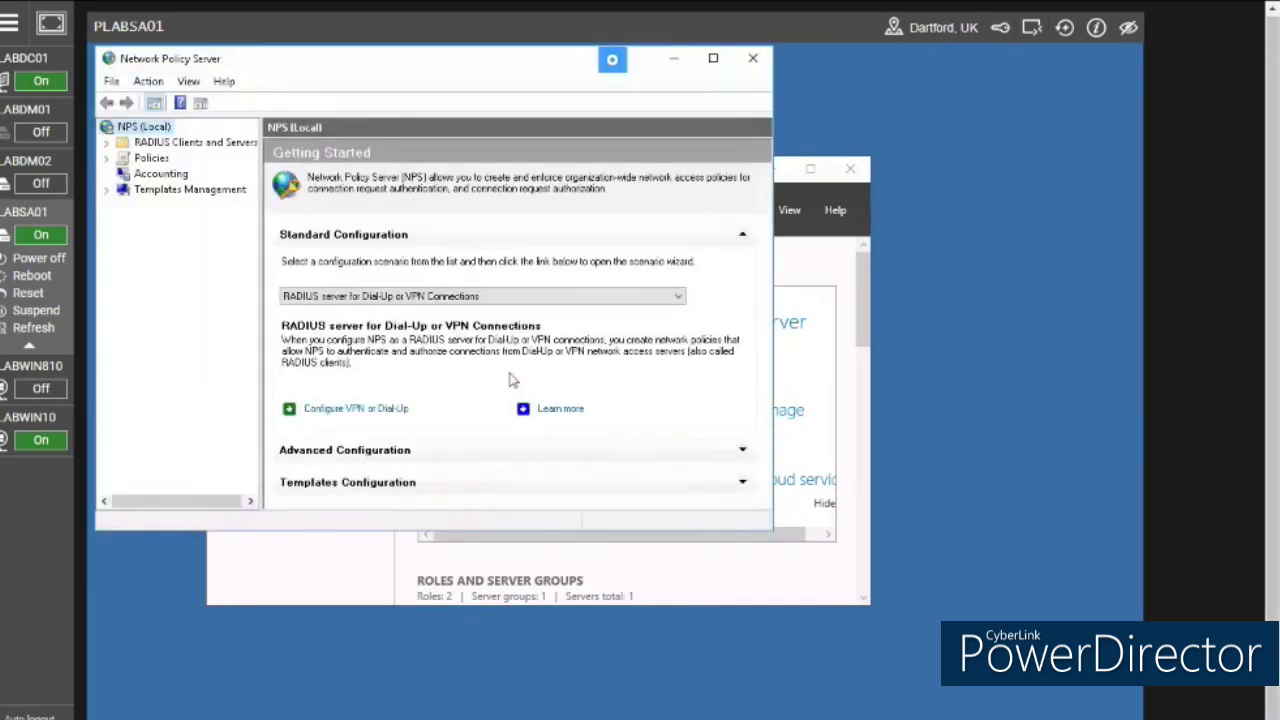
click(107, 143)
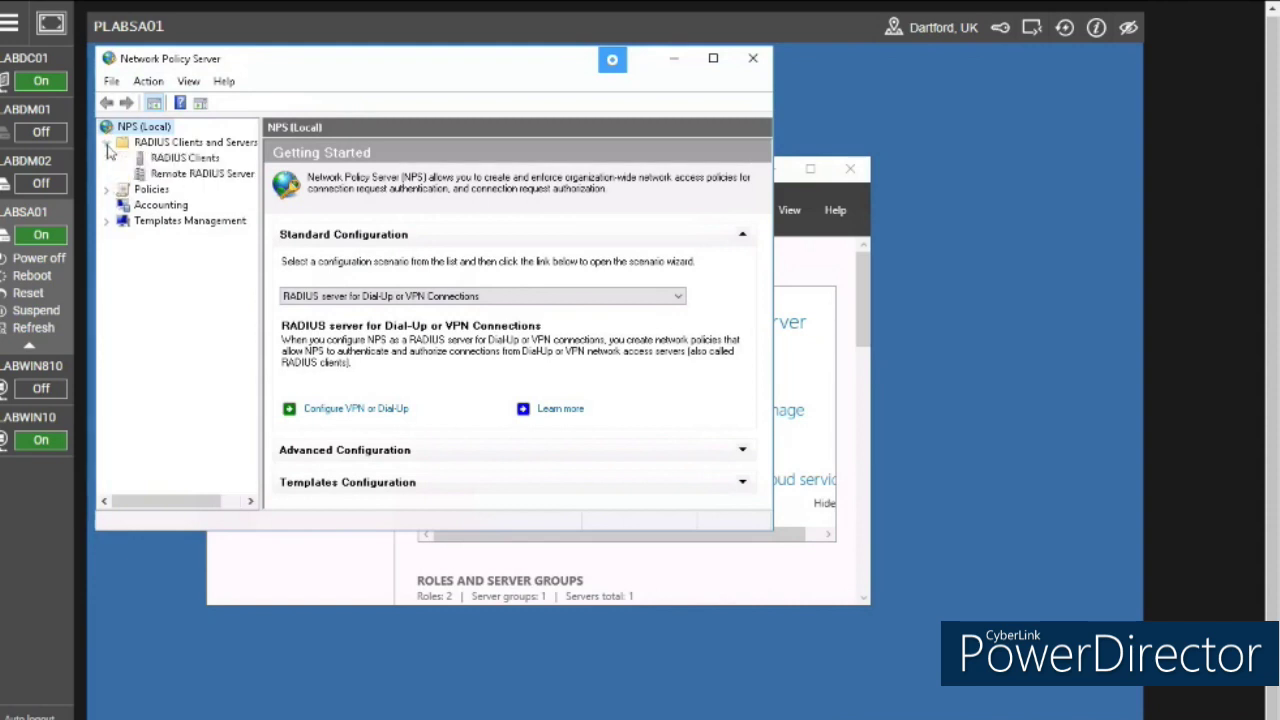
right_click(153, 166)
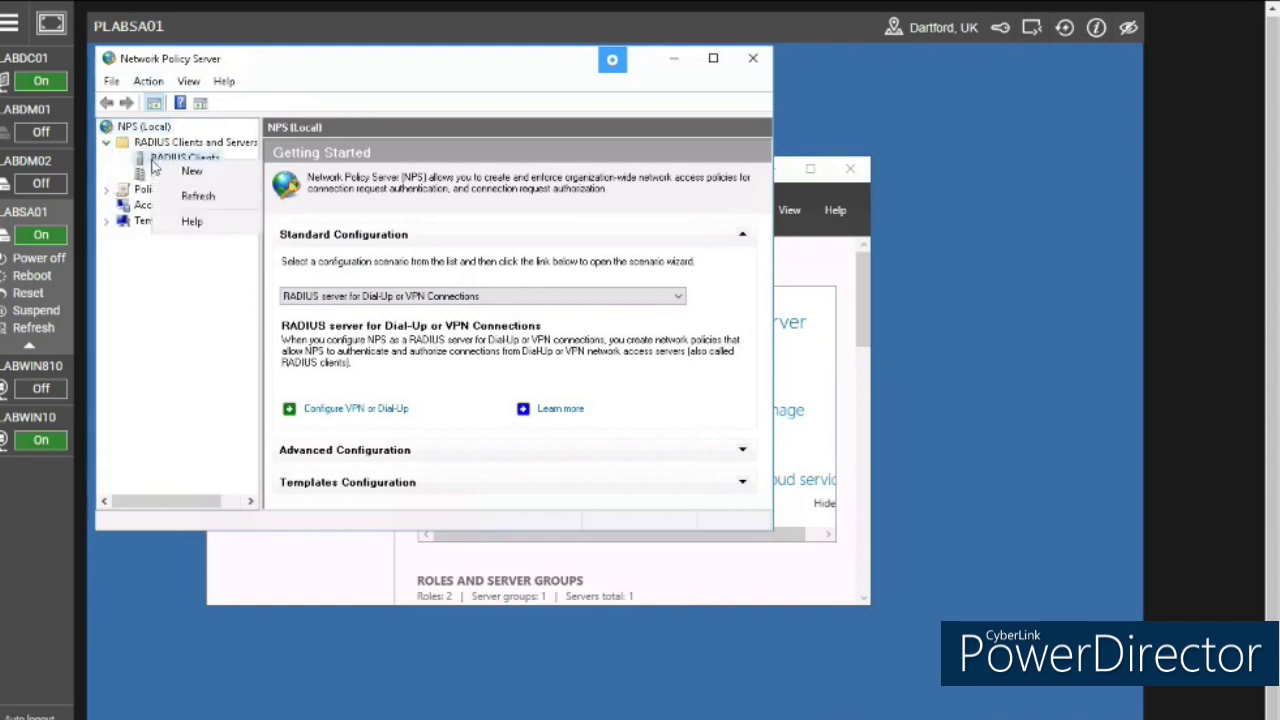
click(185, 172)
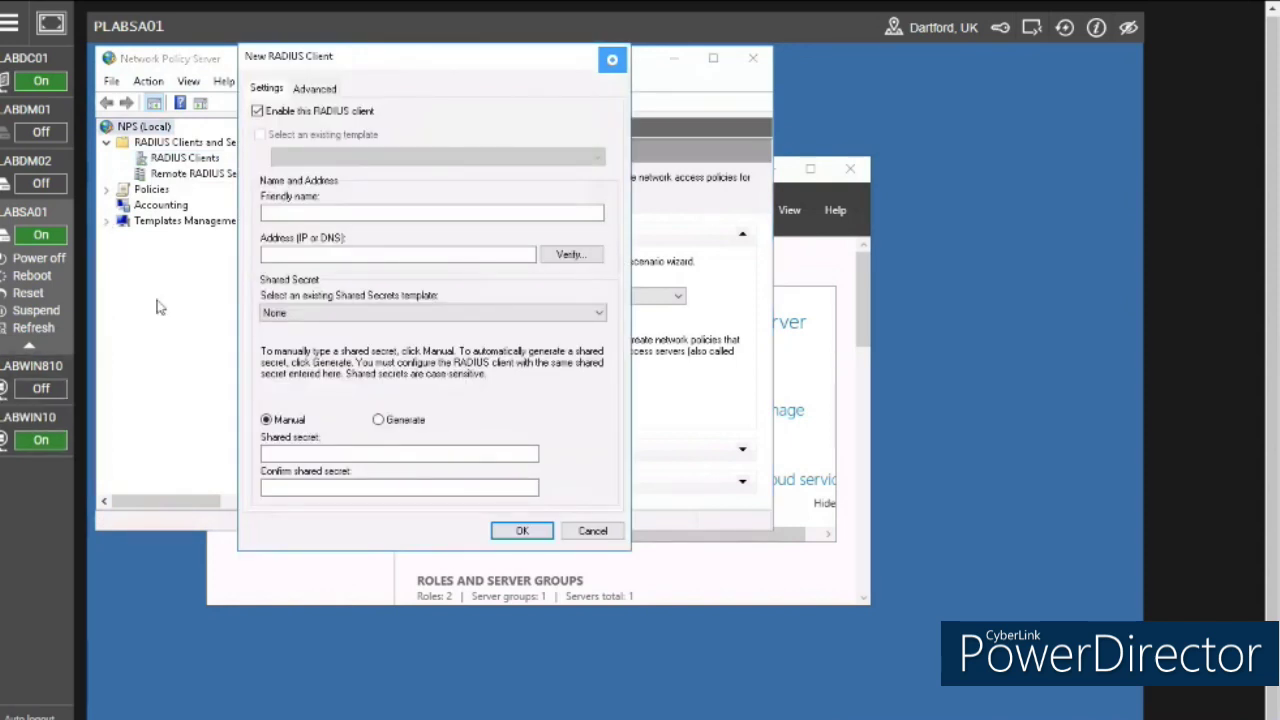
- Give the RADIUS client the friendly name PLABDC01 and address 192.168.0.1, and verify the address by resolving it
click(311, 215)
text(PLABDC01)
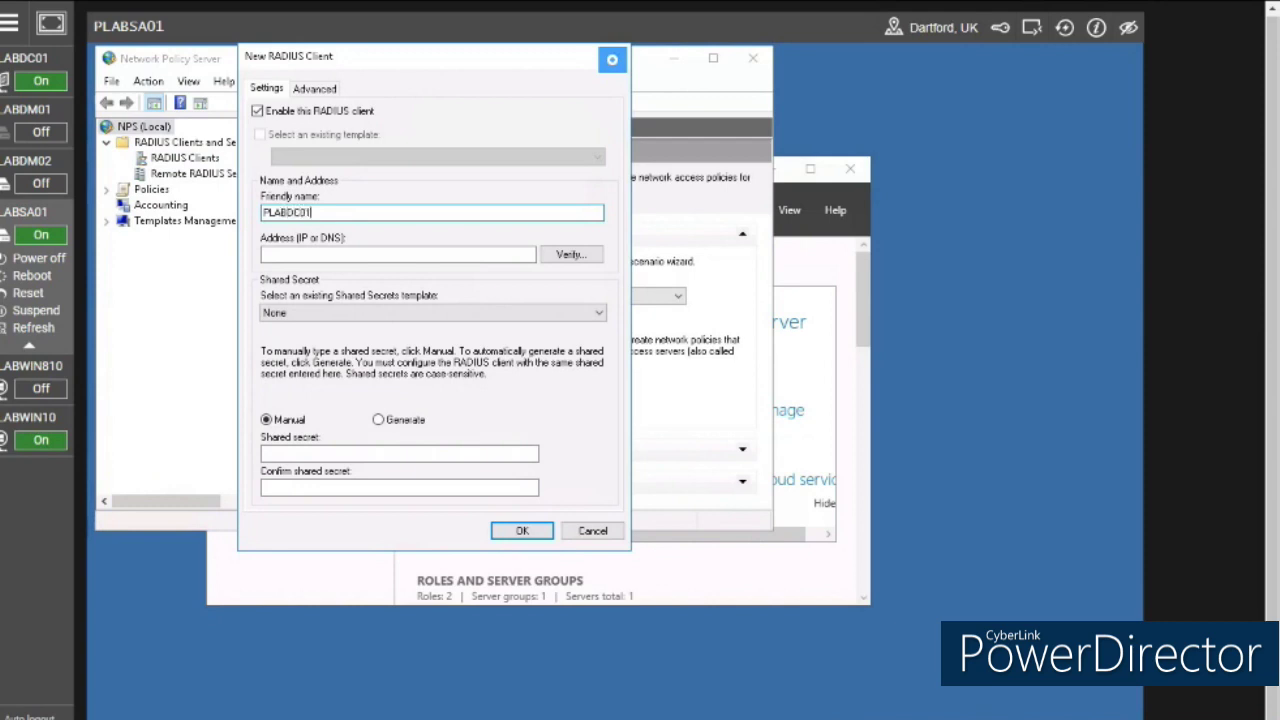
click(336, 260)
text(192.168.0.1)
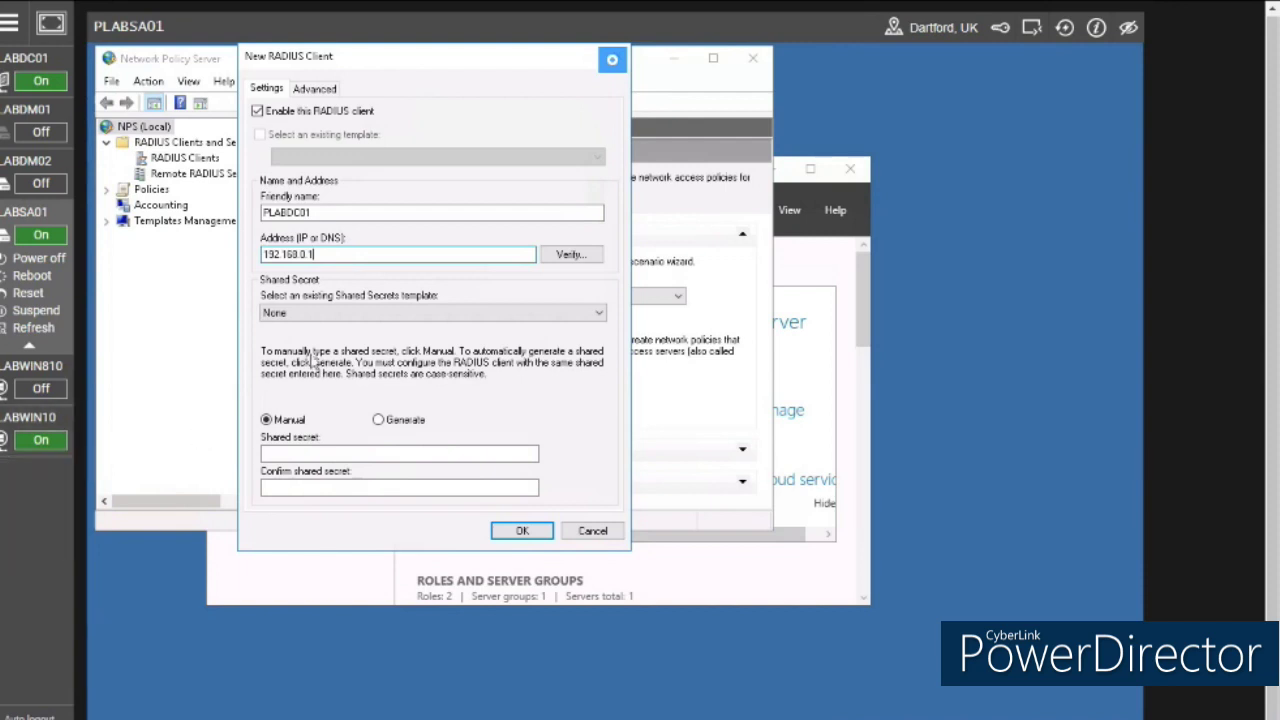
click(572, 255)
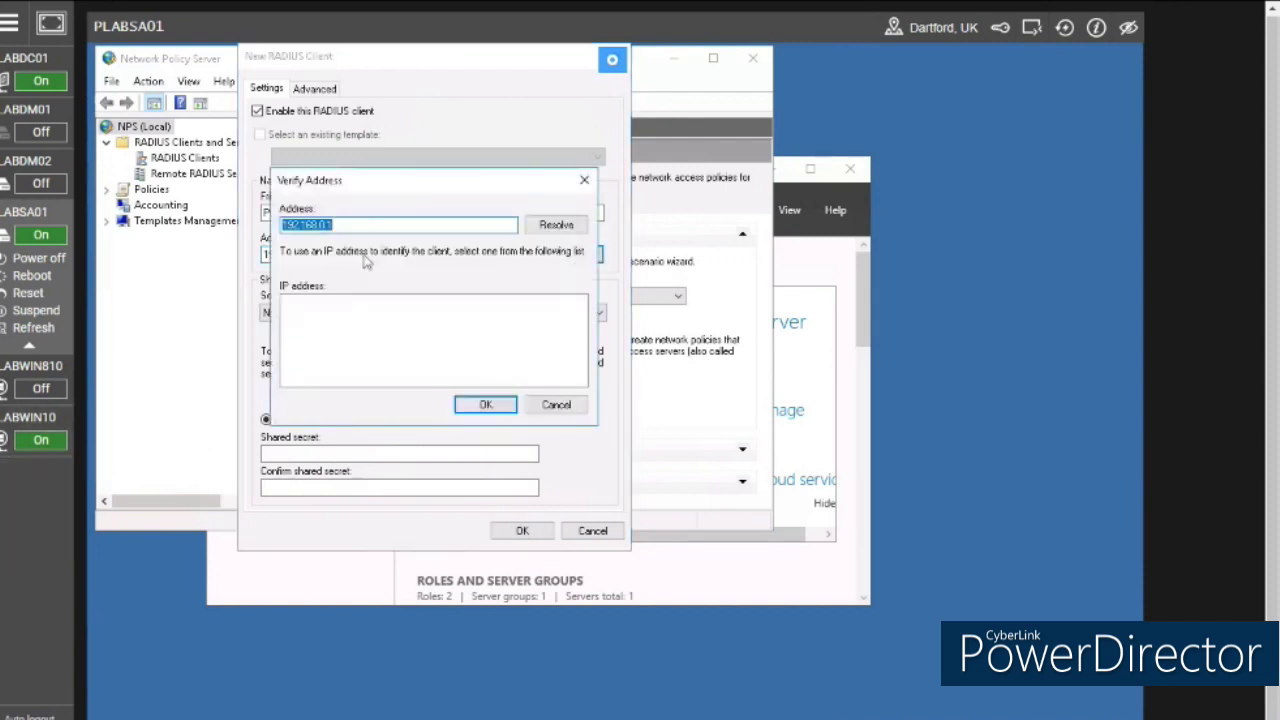
click(532, 230)
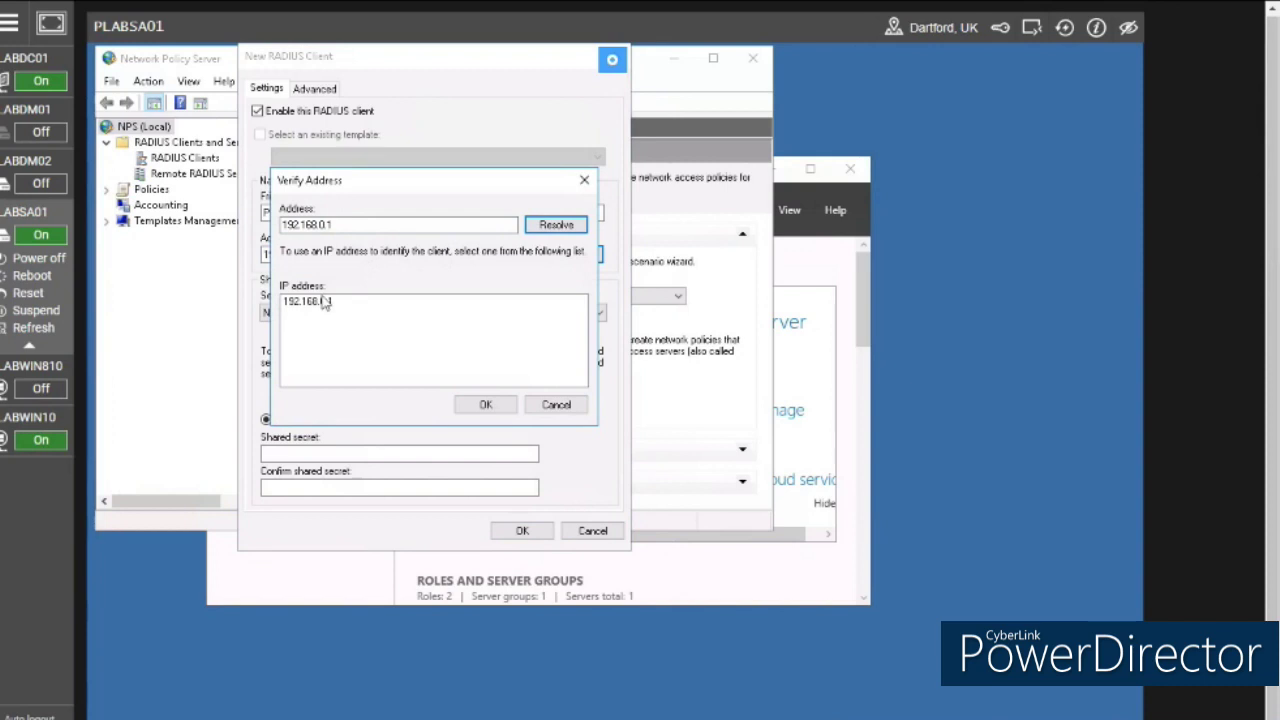
click(325, 302)
click(484, 407)
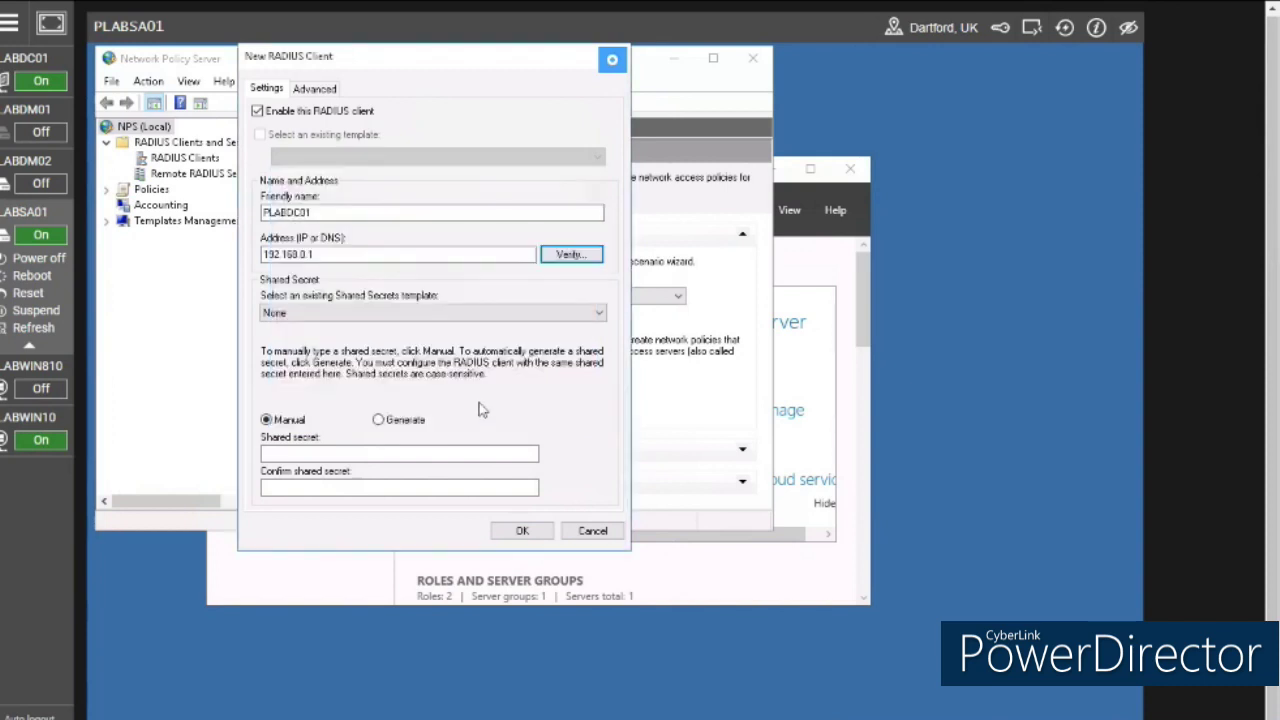
- Leave the shared secrets template at None, and enter and confirm a manual shared secret for the RADIUS client
click(558, 313)
click(560, 322)
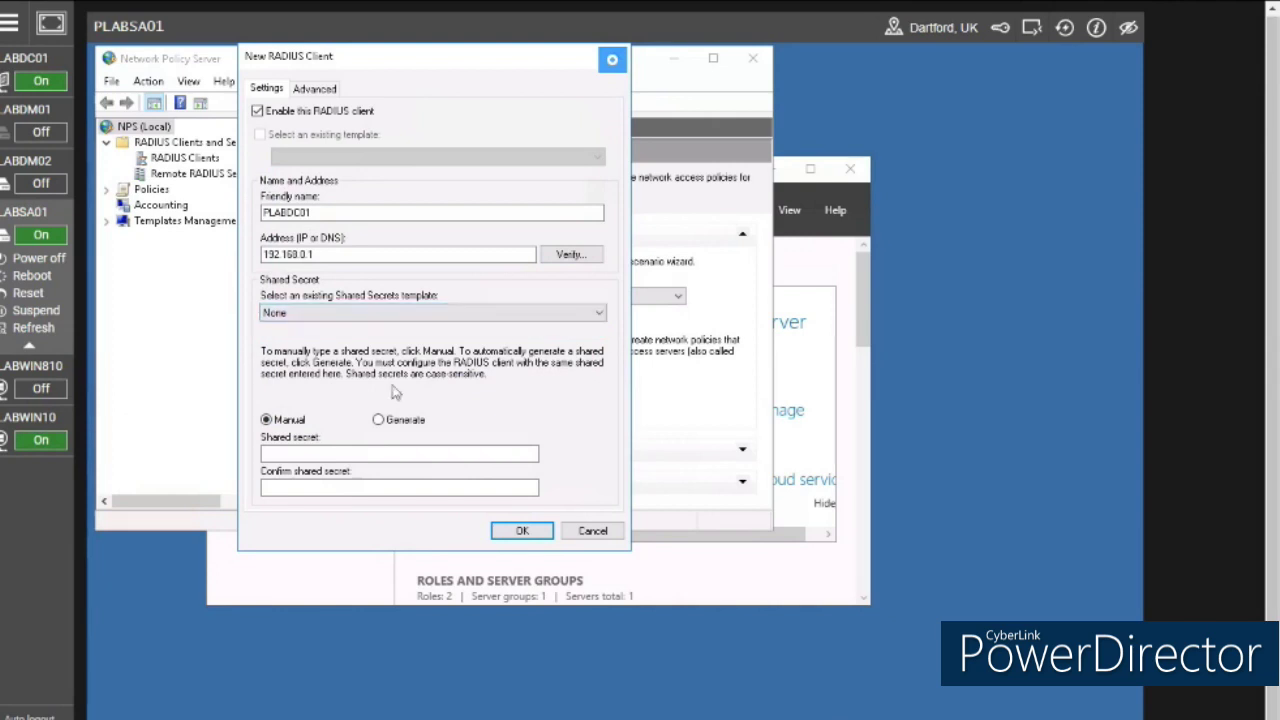
click(341, 455)
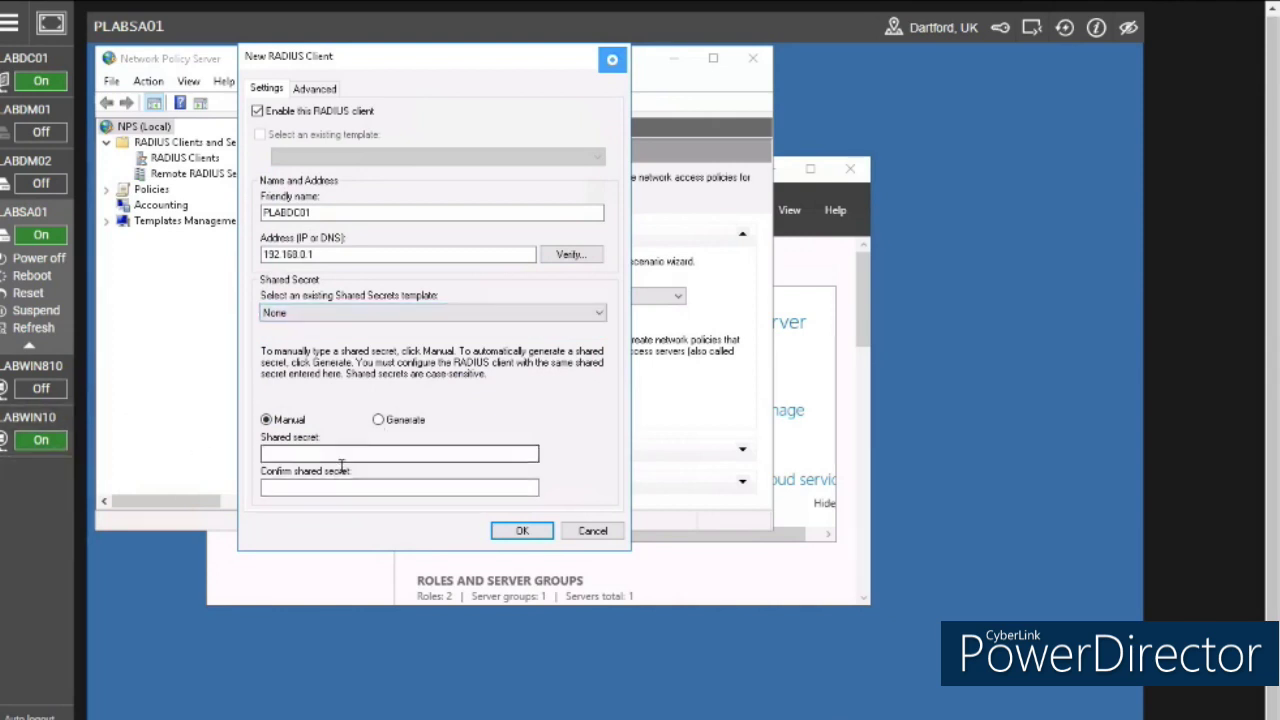
text(••)
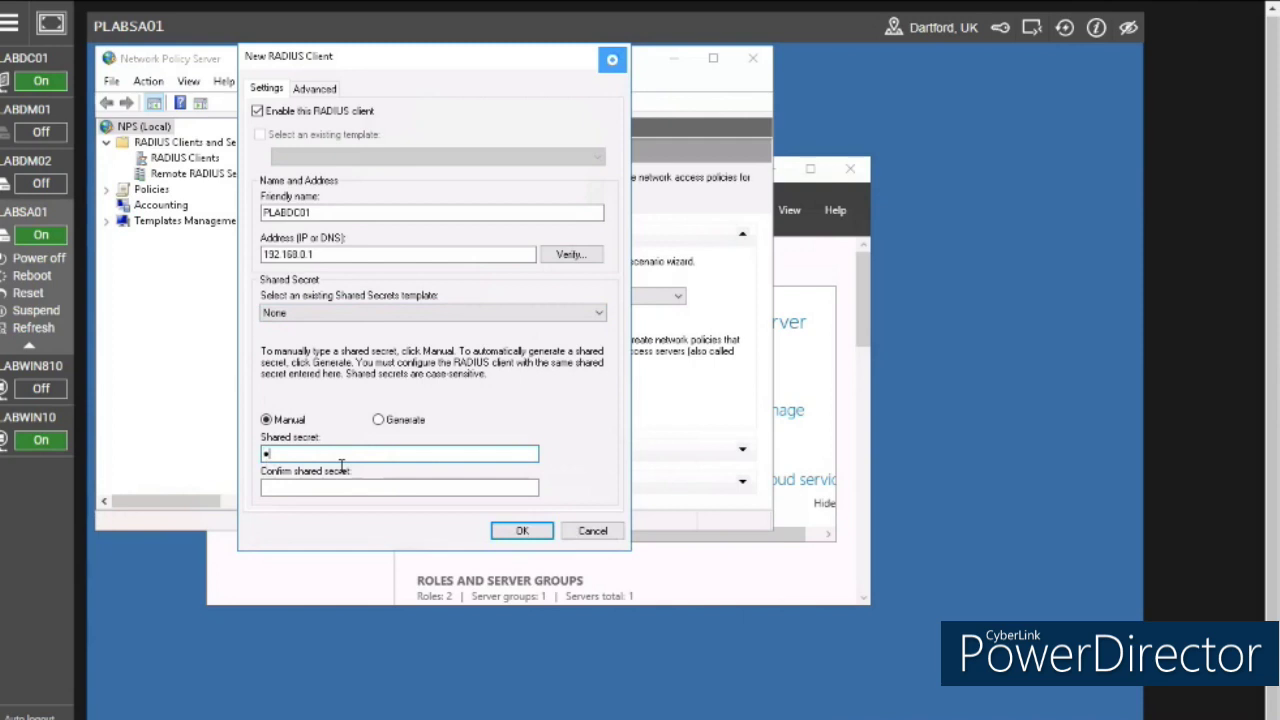
text(•••••••)
click(333, 492)
text(•••••••••)
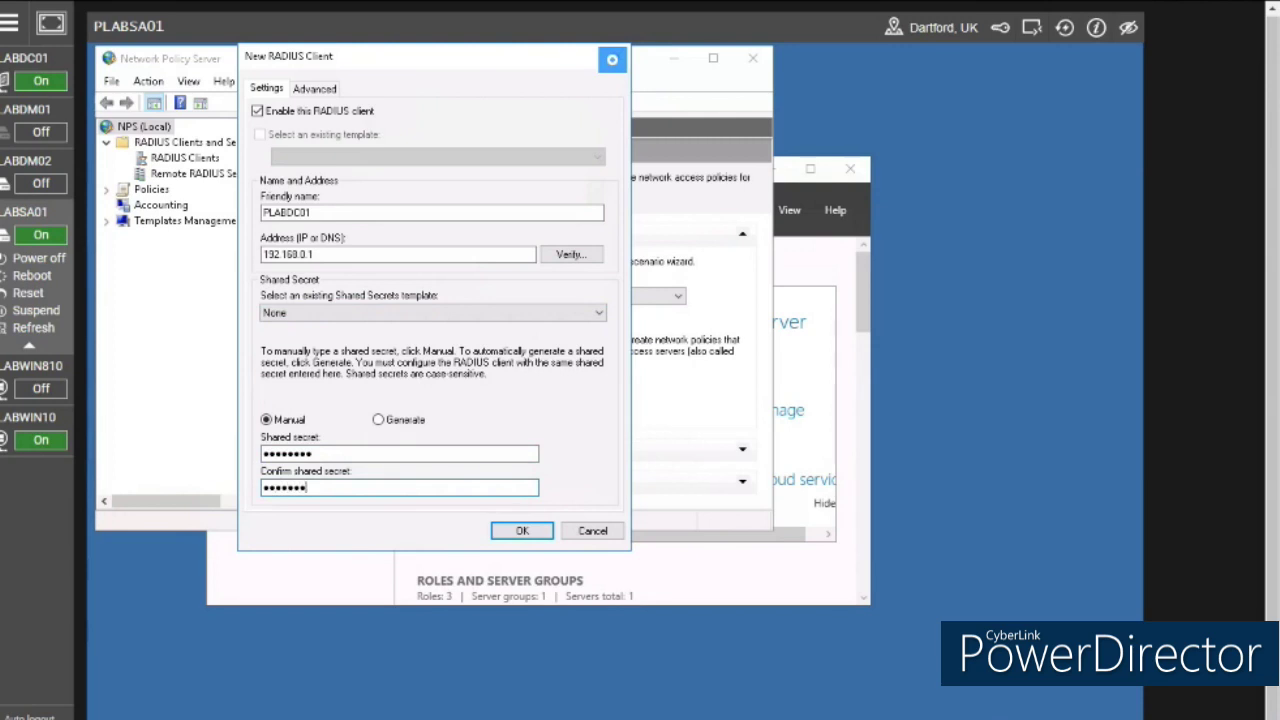
- Keep RADIUS Standard as the vendor, require the Message-Authenticator attribute in Access-Request messages, and create the client
click(314, 88)
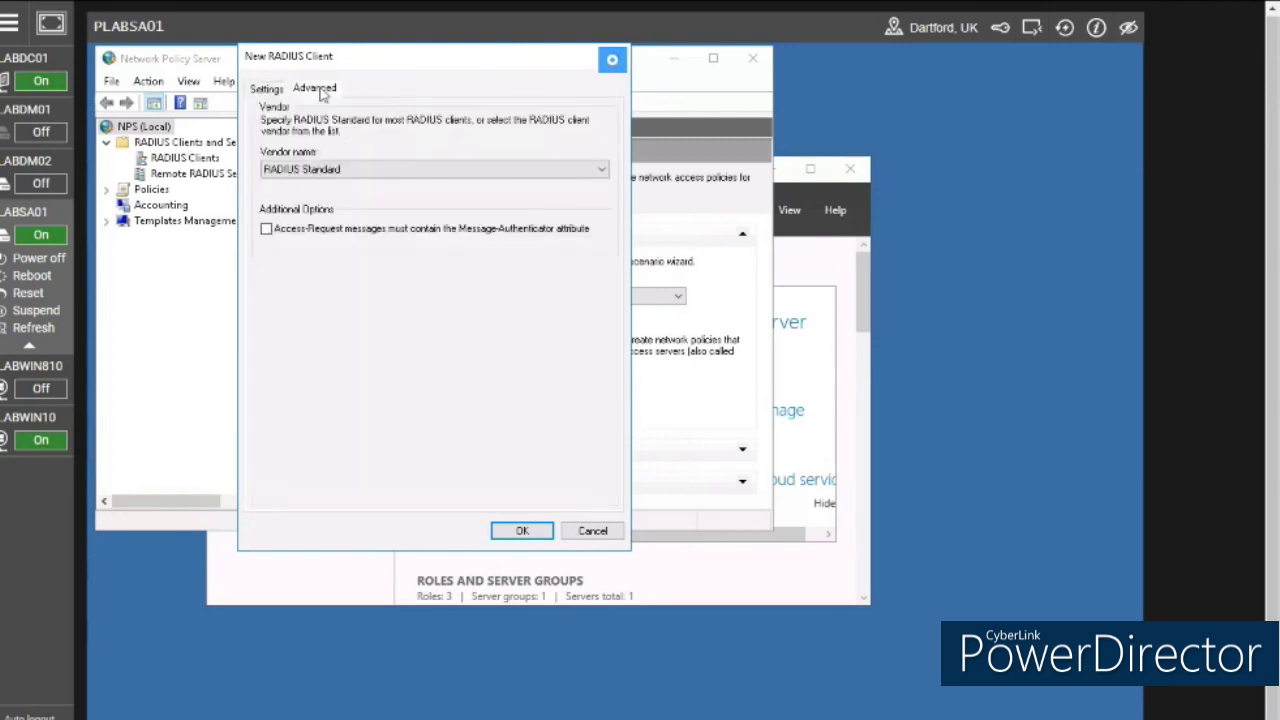
click(398, 170)
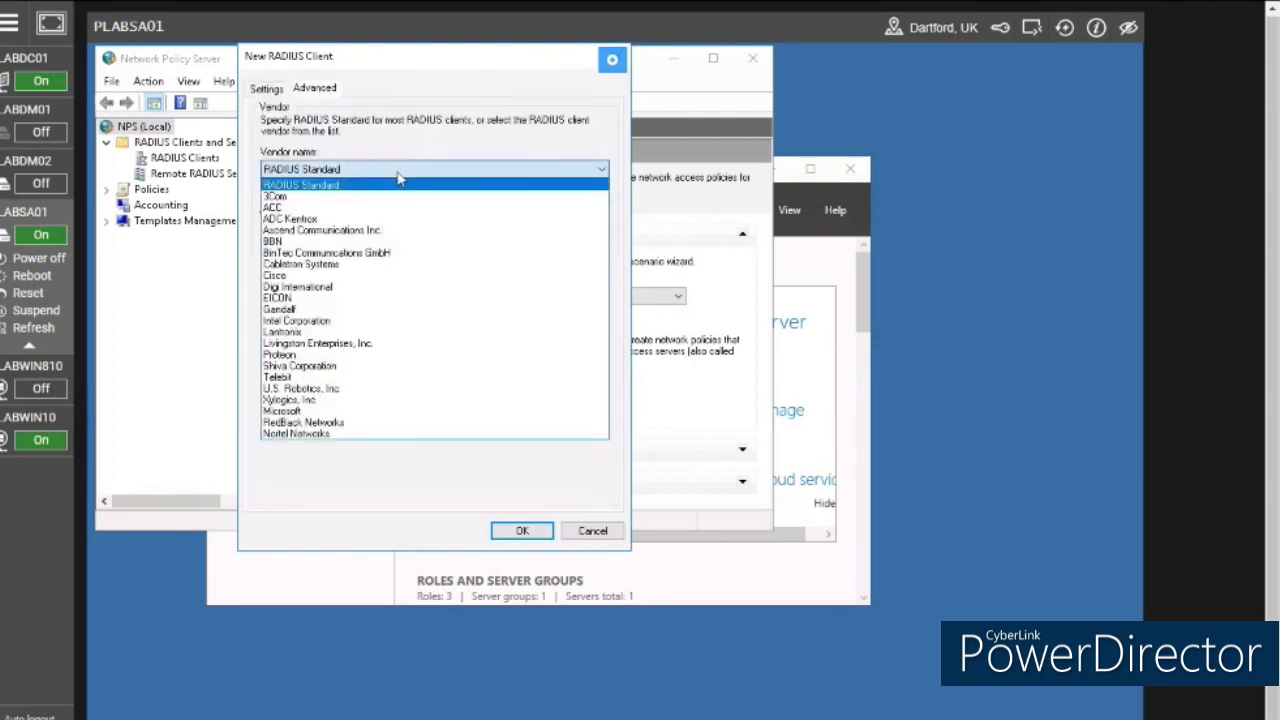
click(398, 176)
click(303, 229)
click(522, 530)
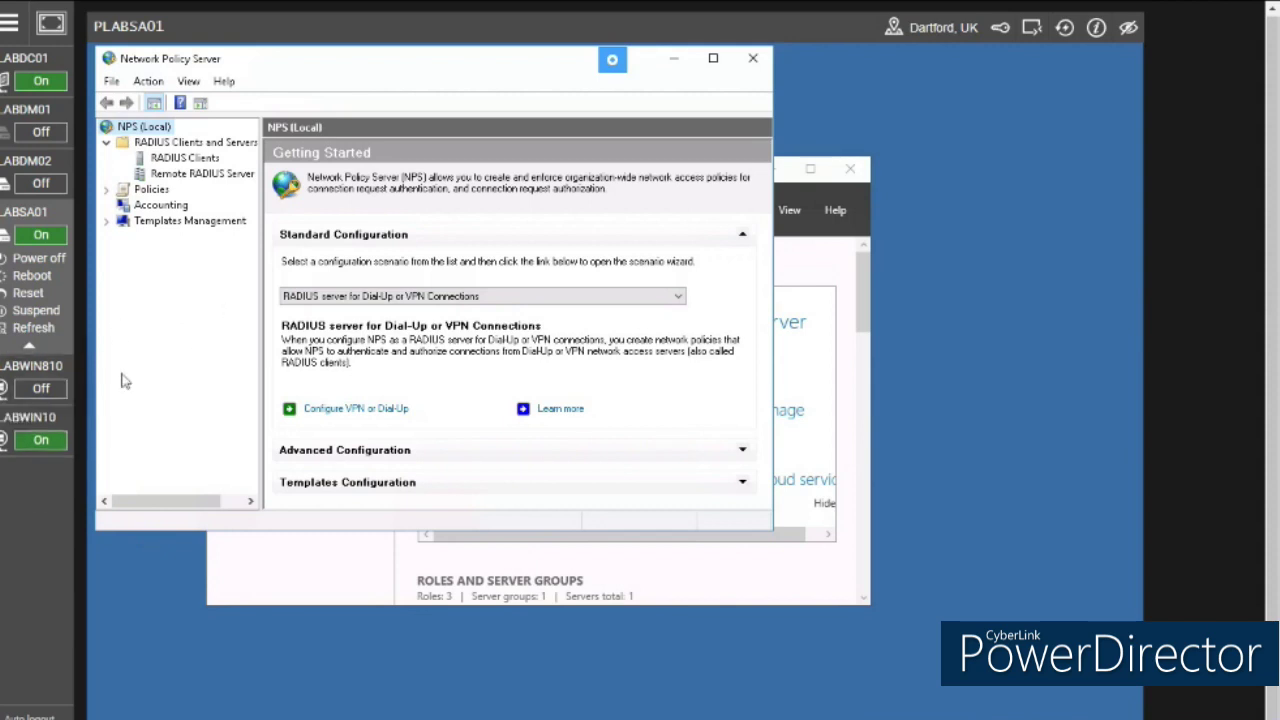
- Configure NPS accounting to create a new log file daily in IAS (Legacy) format, and apply the log file properties
drag(254, 65, 470, 100)
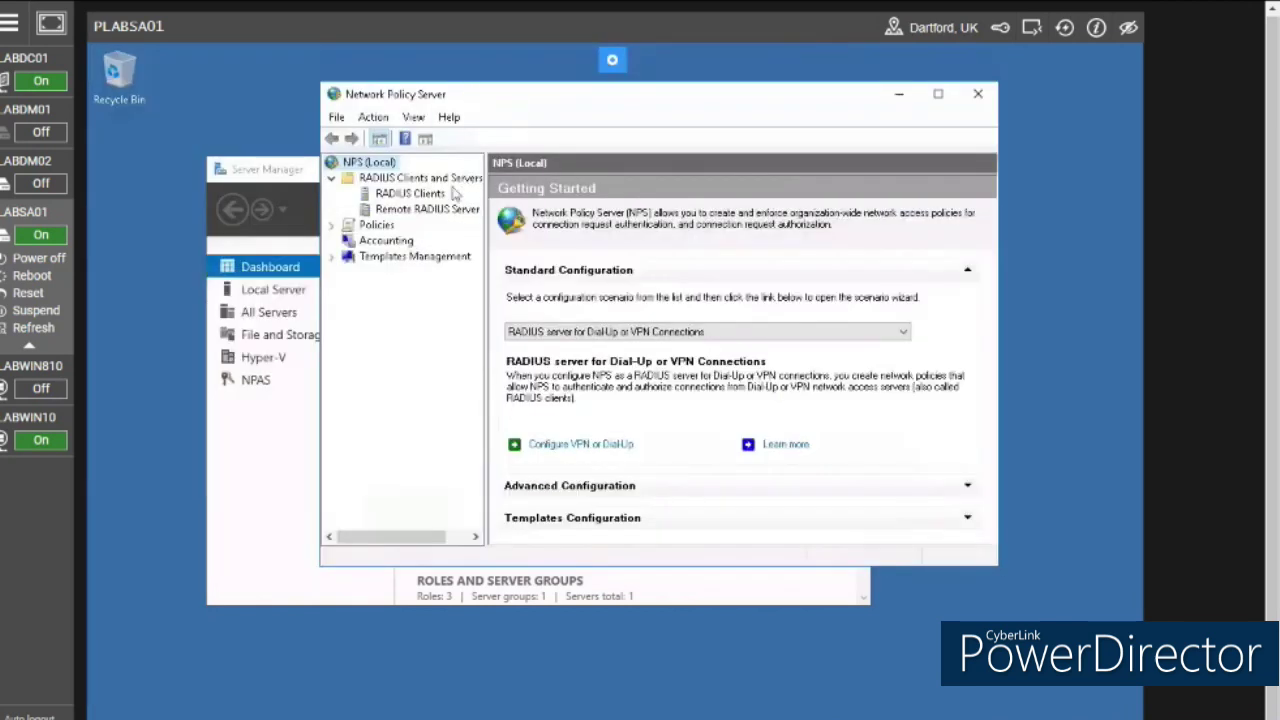
click(385, 242)
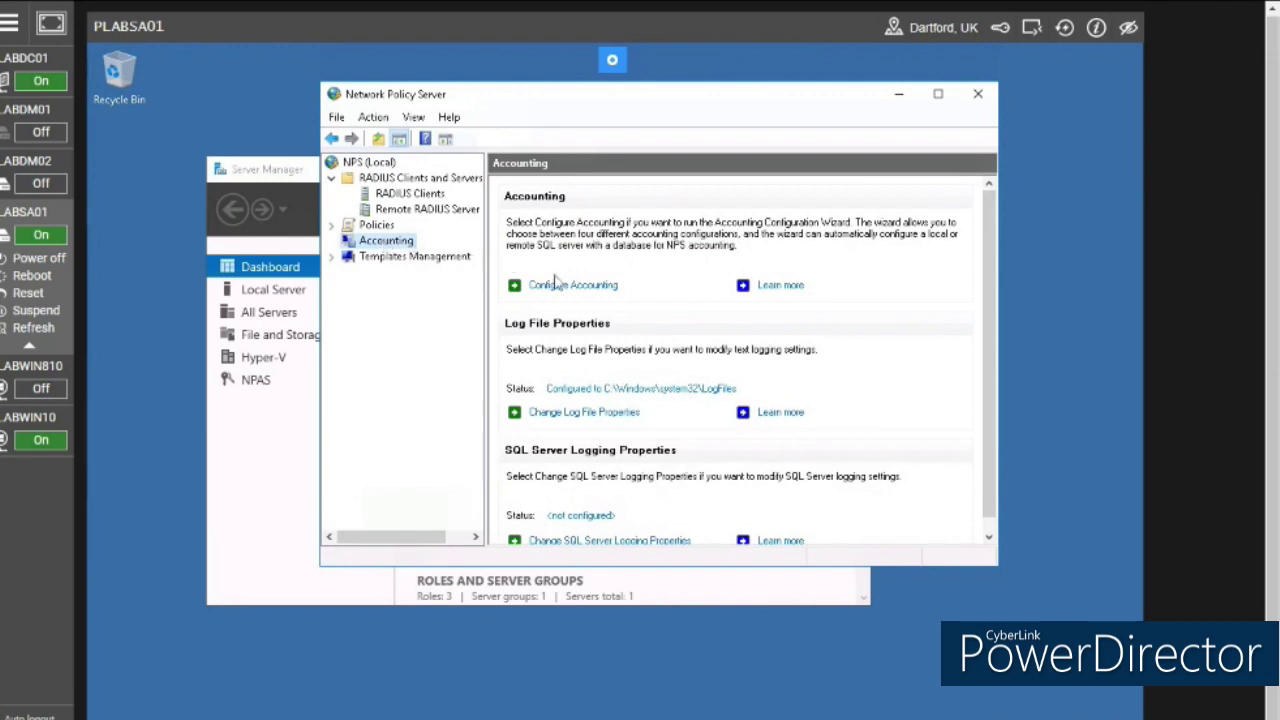
click(588, 414)
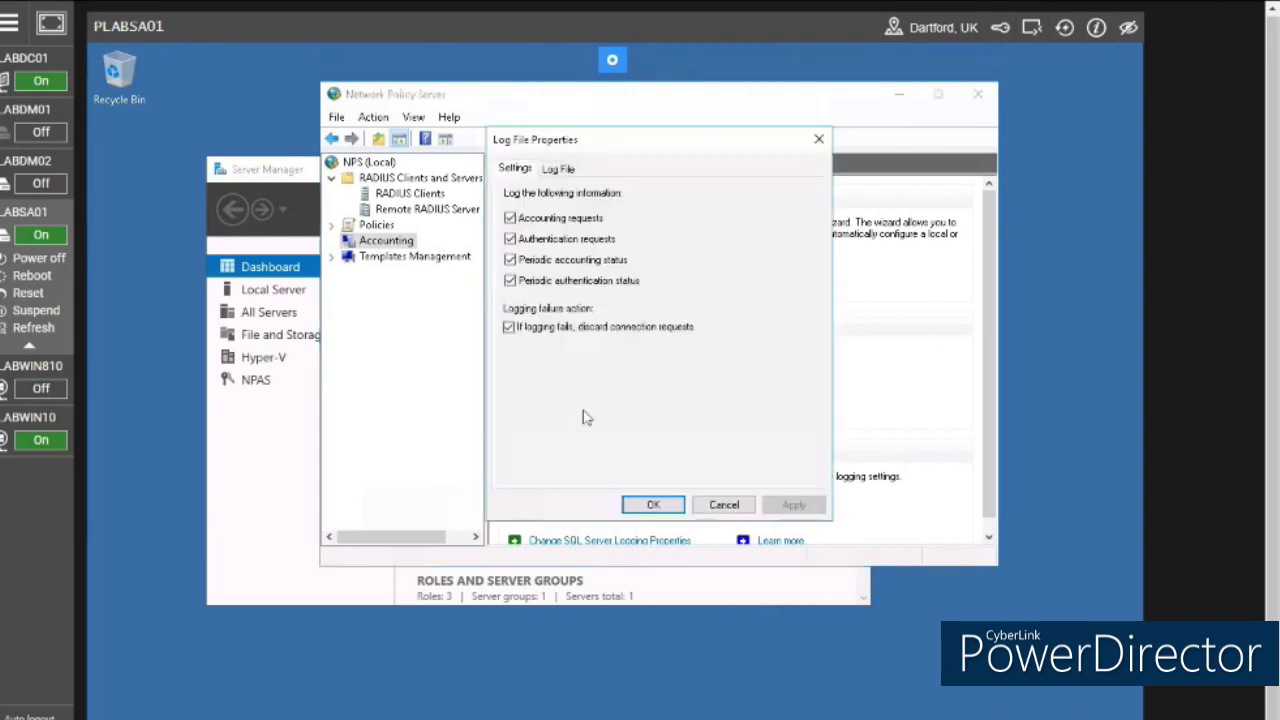
click(555, 172)
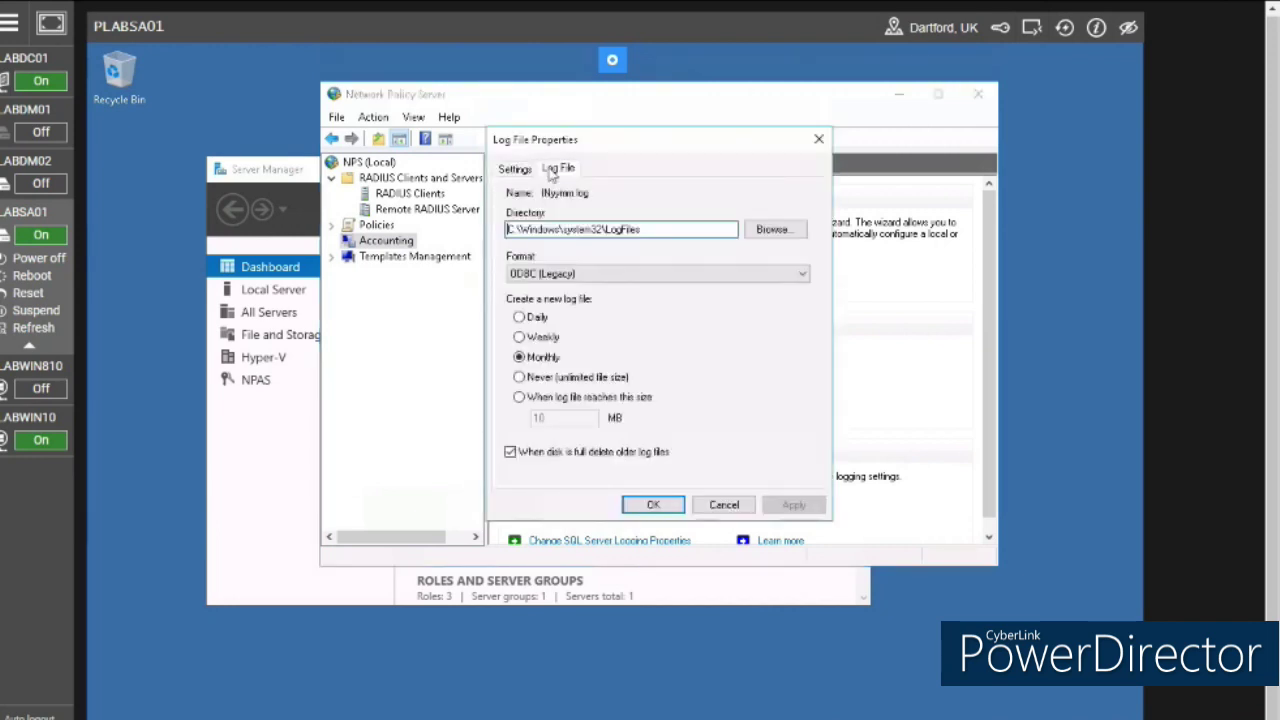
click(519, 317)
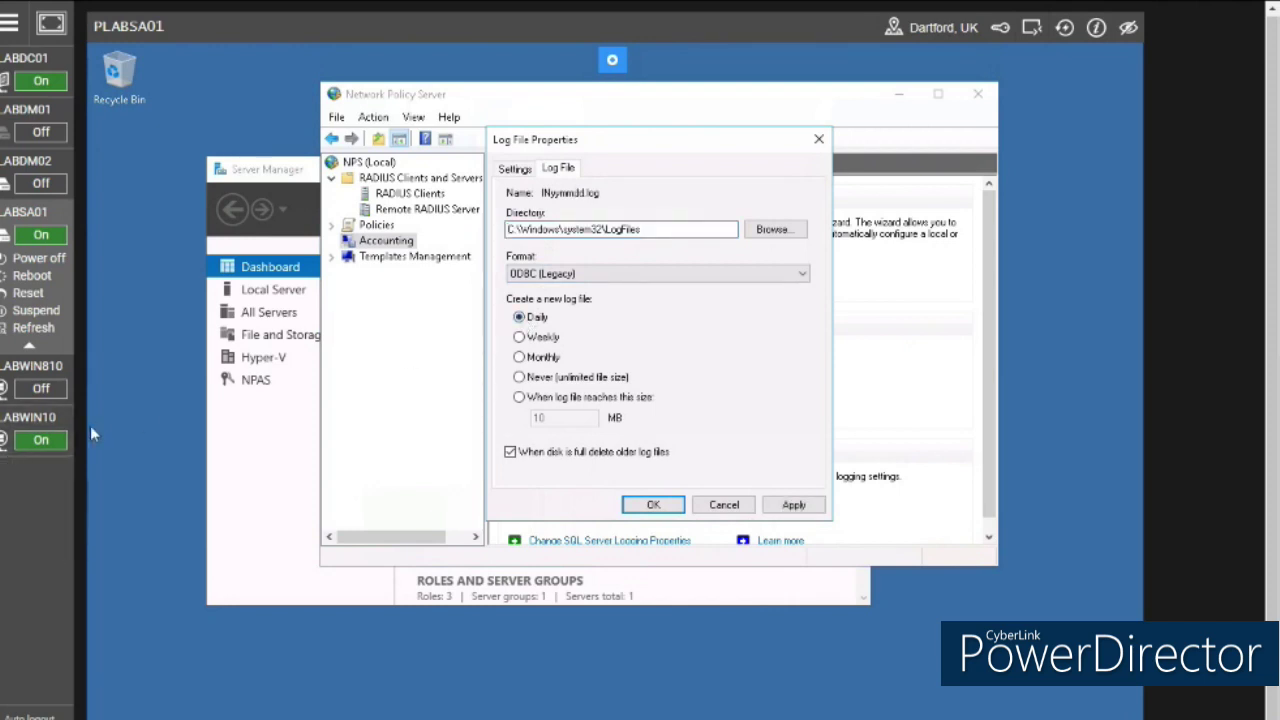
click(728, 275)
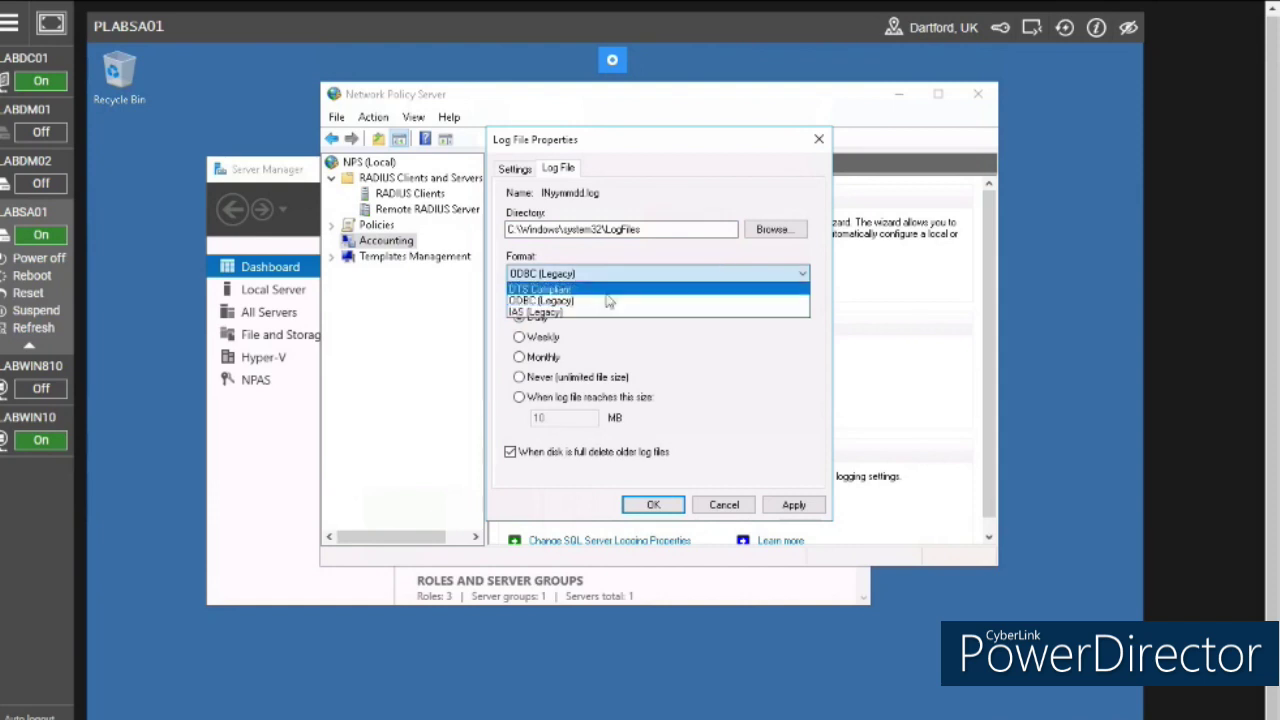
click(555, 314)
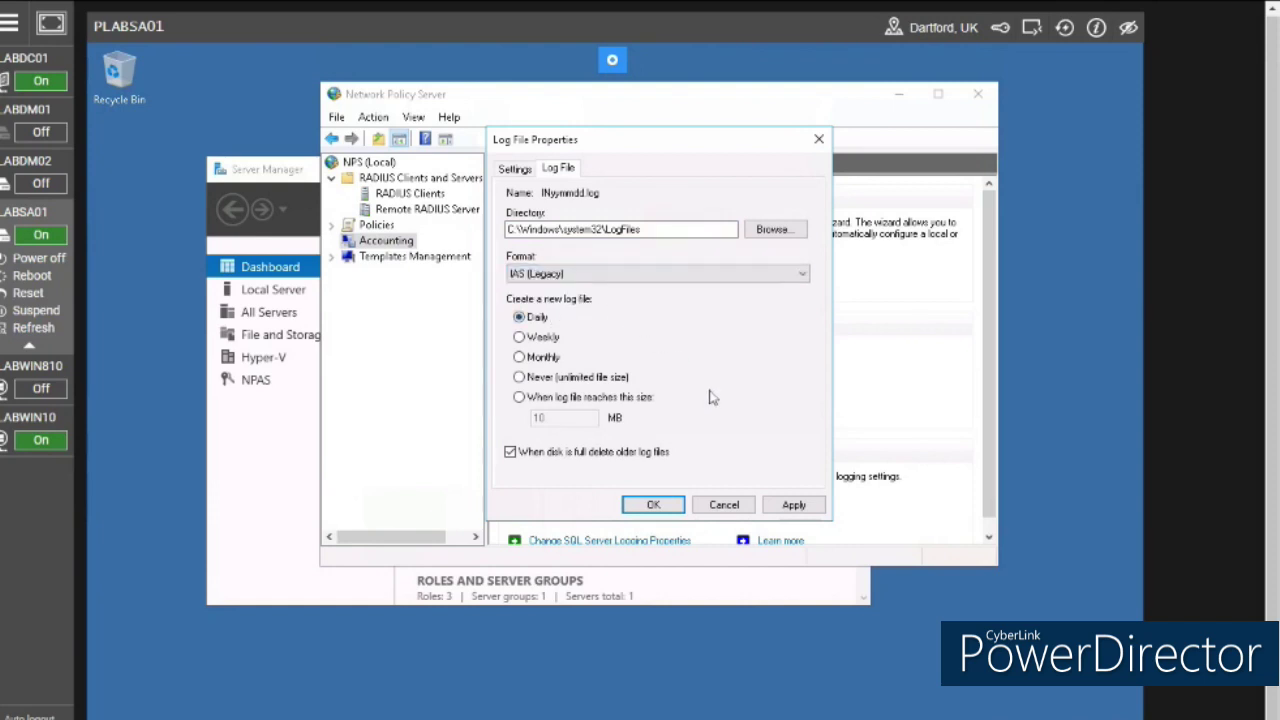
click(789, 504)
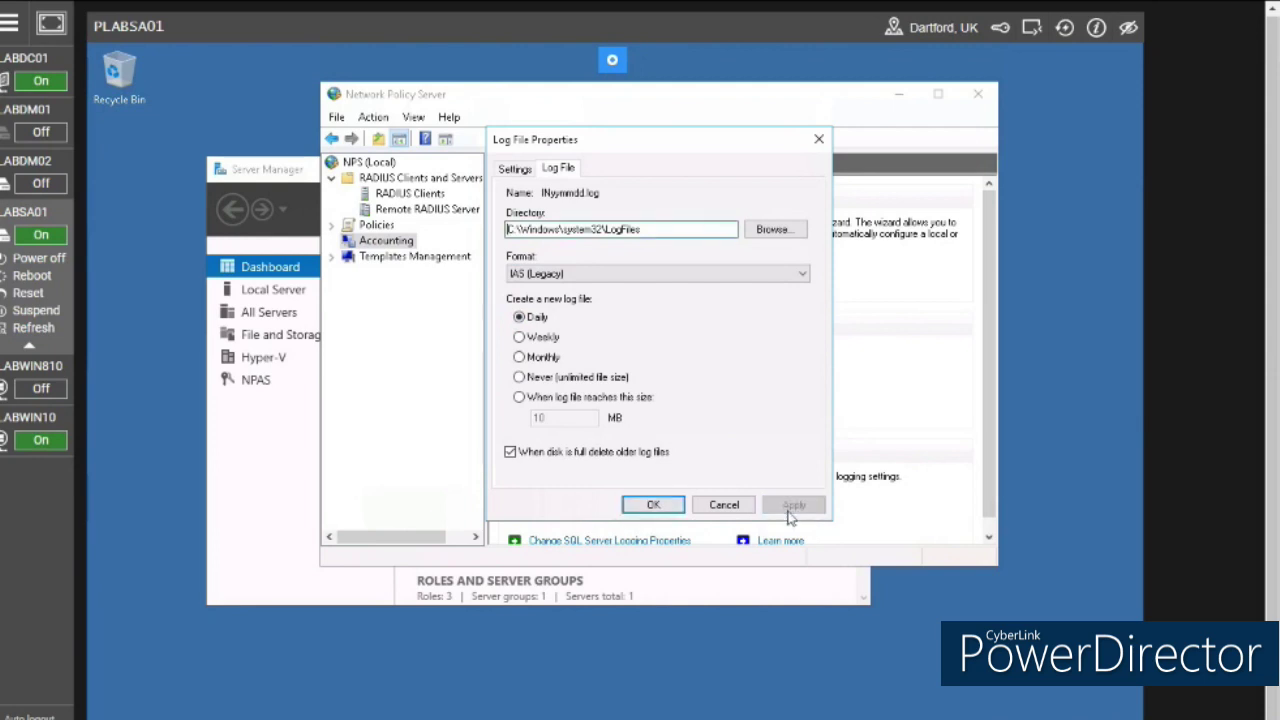
click(655, 505)
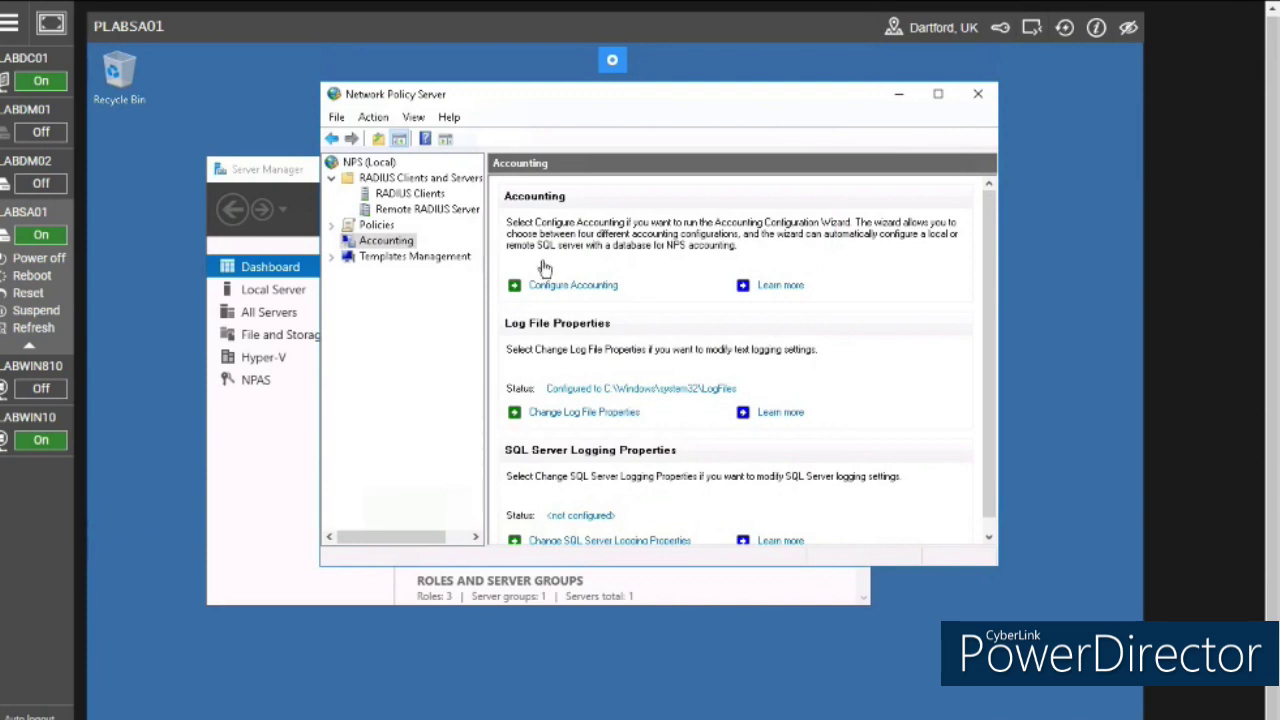
- Switch to the PLABDC01 server and open Windows PowerShell there
click(25, 57)
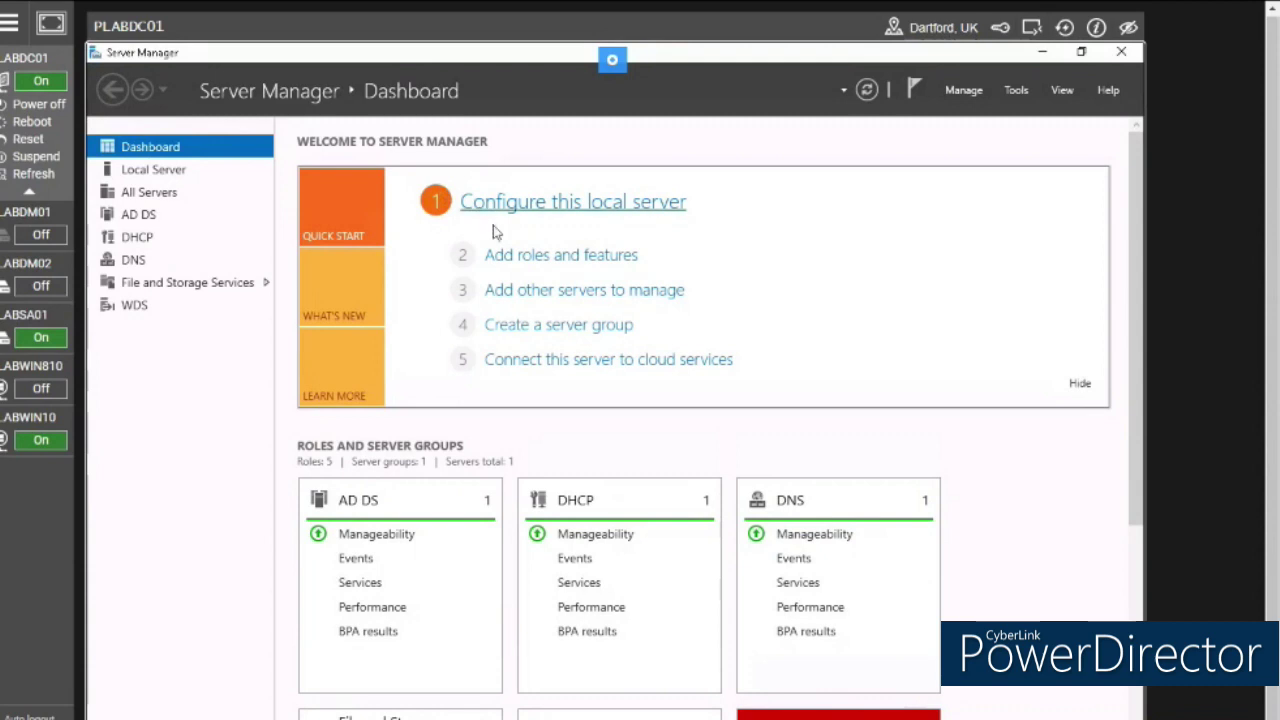
click(1018, 91)
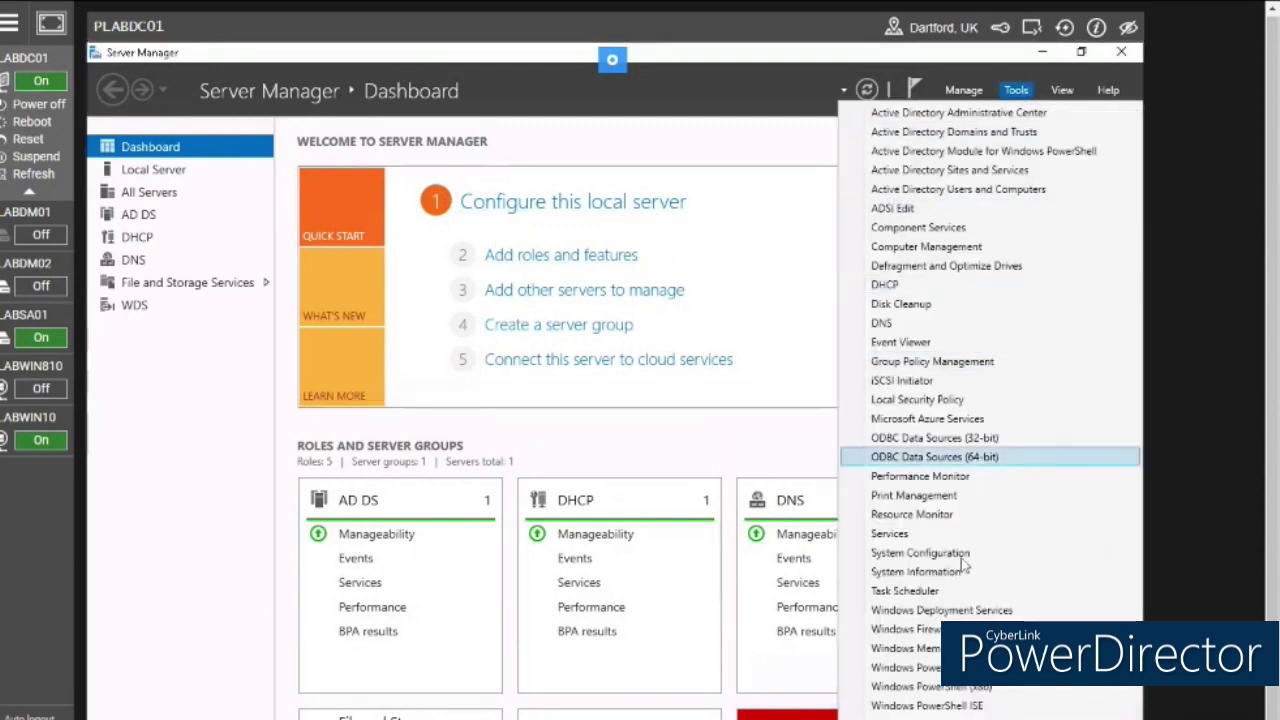
click(905, 667)
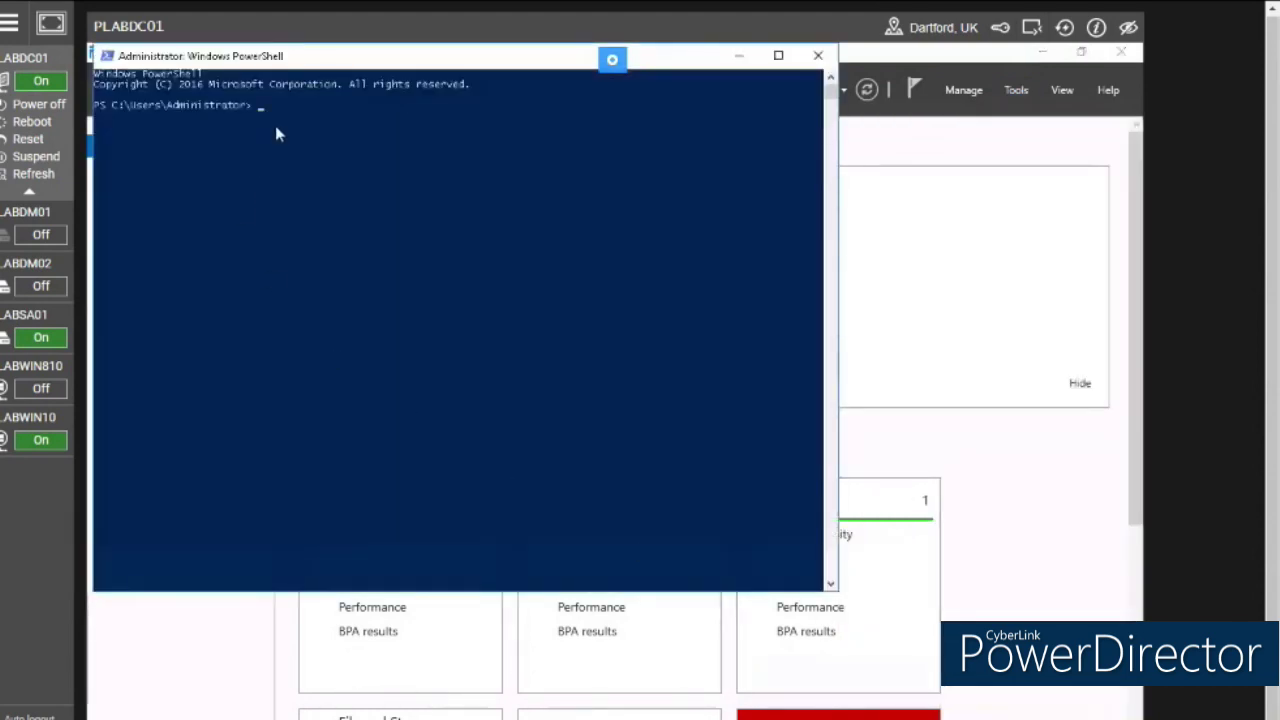
- With netsh, give Ethernet 2 the static IPv4 address 192.168.0.20 with mask 255.255.255.0, and add 192.168.0.1 as its DNS server
text(get)
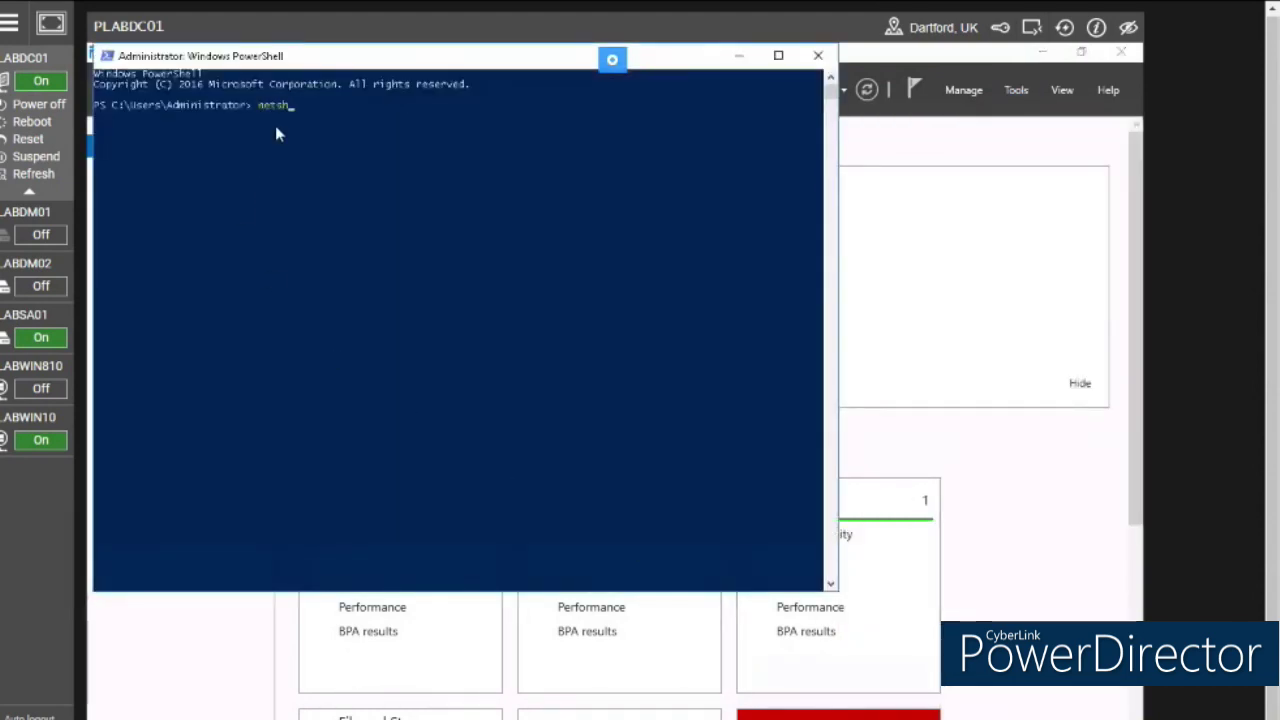
text(sh interface ipv4)
text(set address )
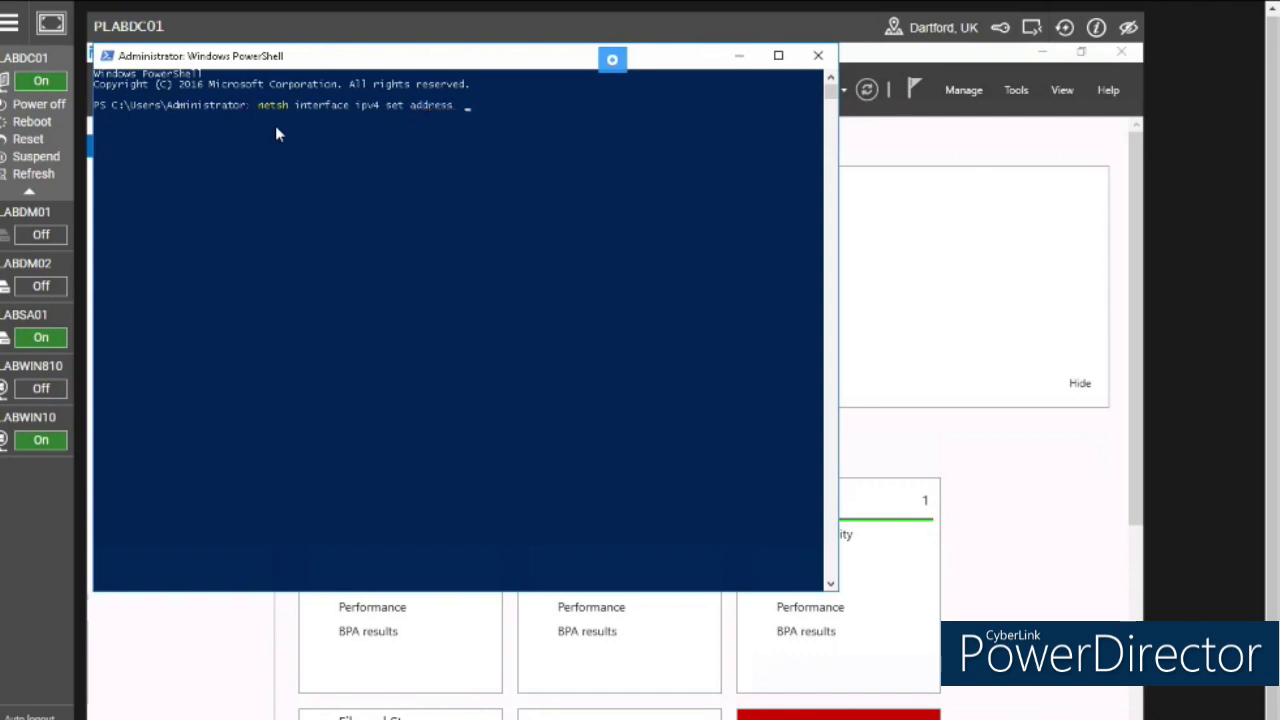
text( "Ethernet")
key(BackSpace)
text(address 'Ethernet 2' static 192.168.0.)
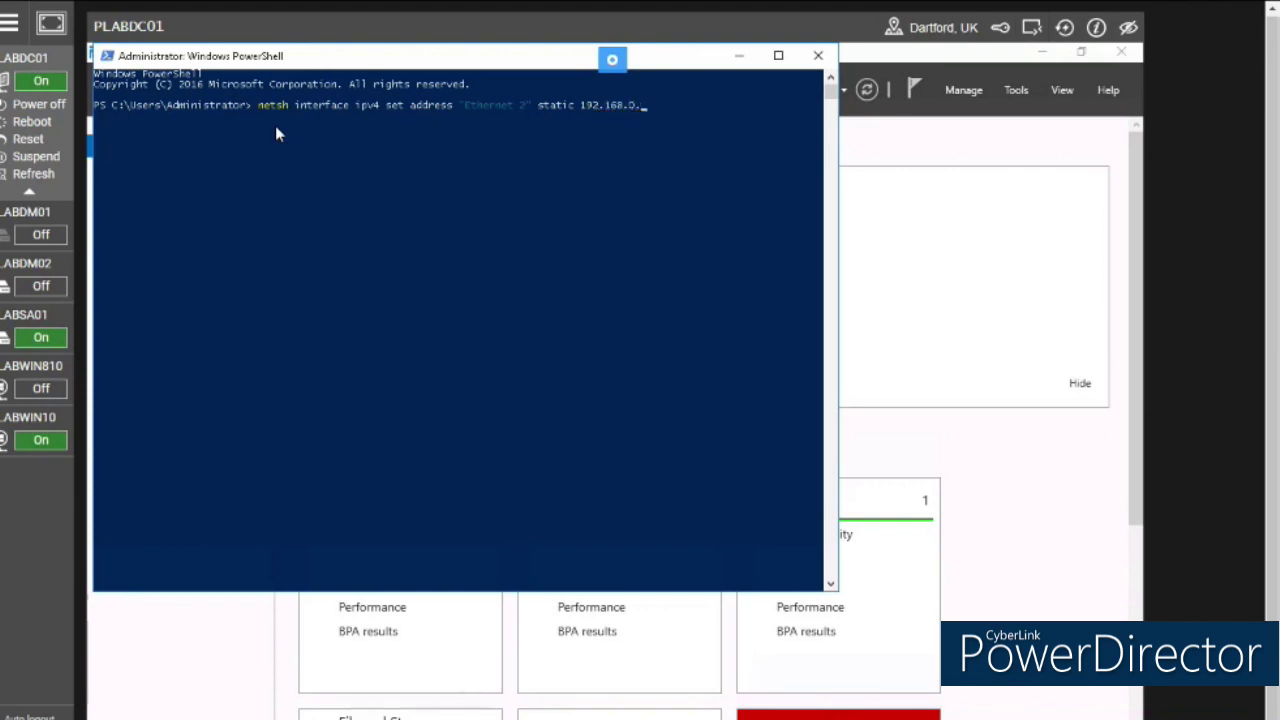
text(20 255.255.255.0)
key(Return)
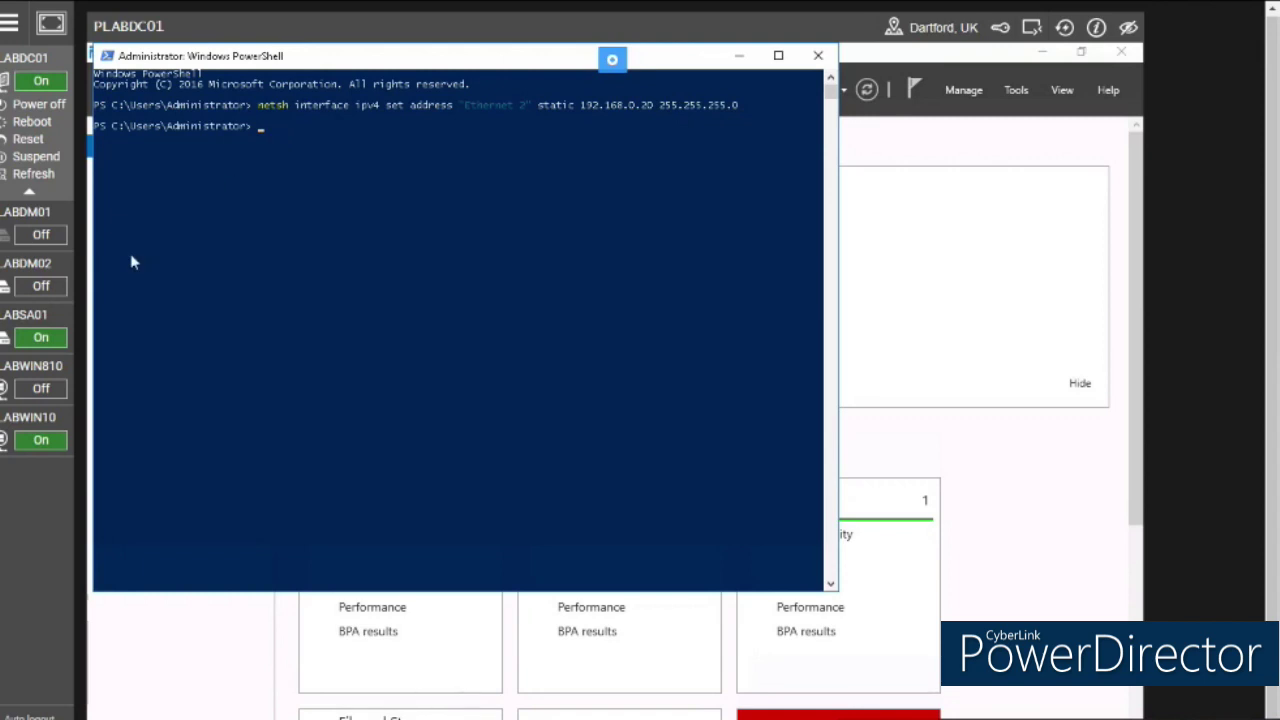
text(netsh interface ip add dns )
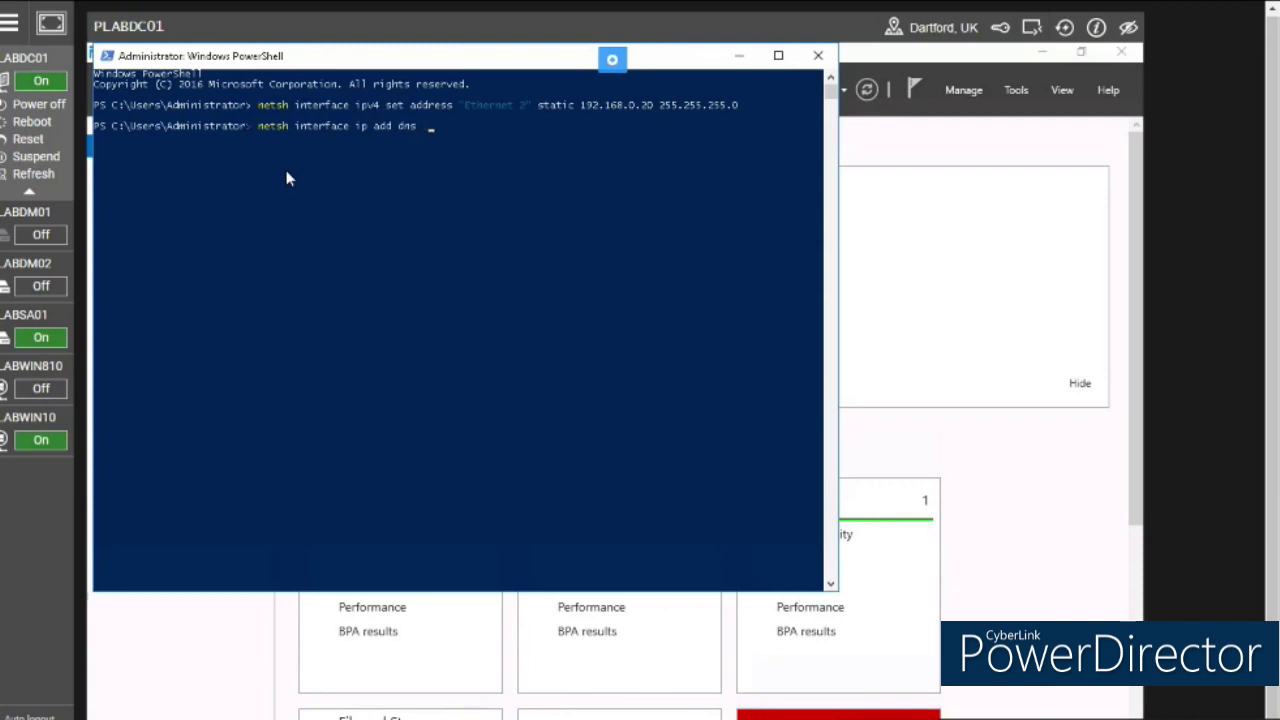
text("Ethernet 2" 192.168.0.1)
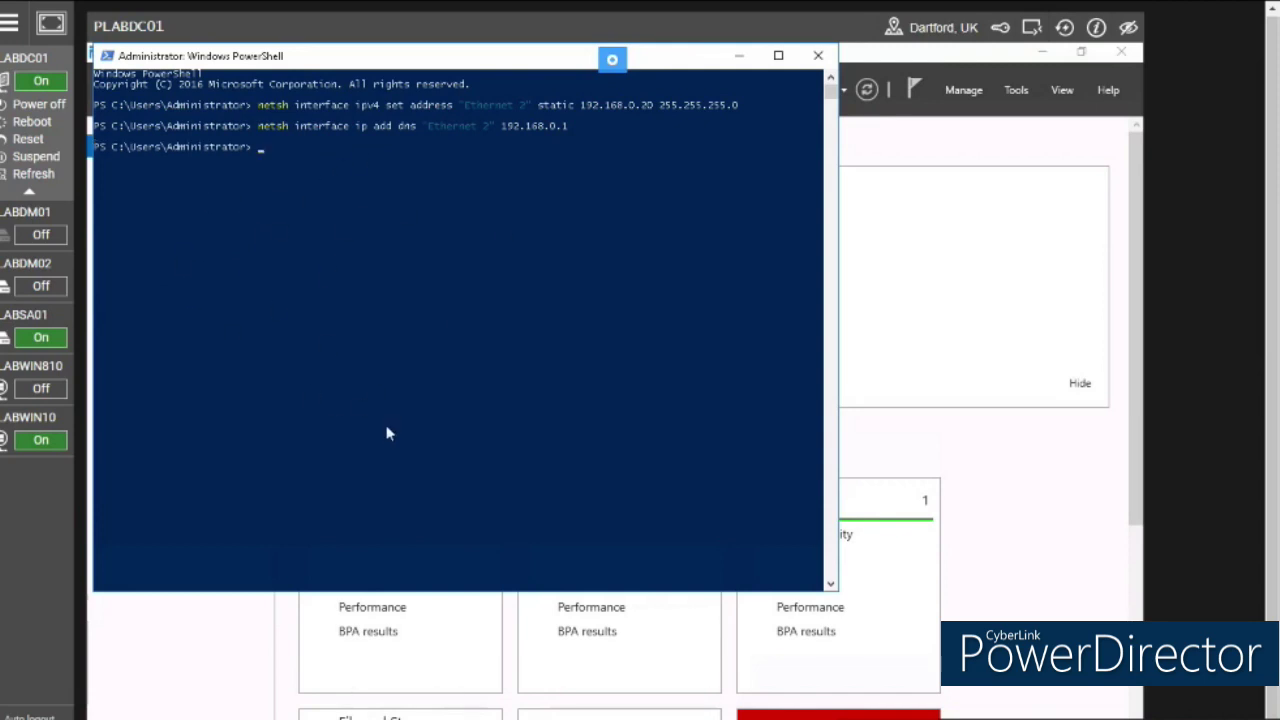
- Install the DirectAccess-VPN and Routing features with their management tools using Add-WindowsFeature
text(Add-WindowsFeature DirectAccess)
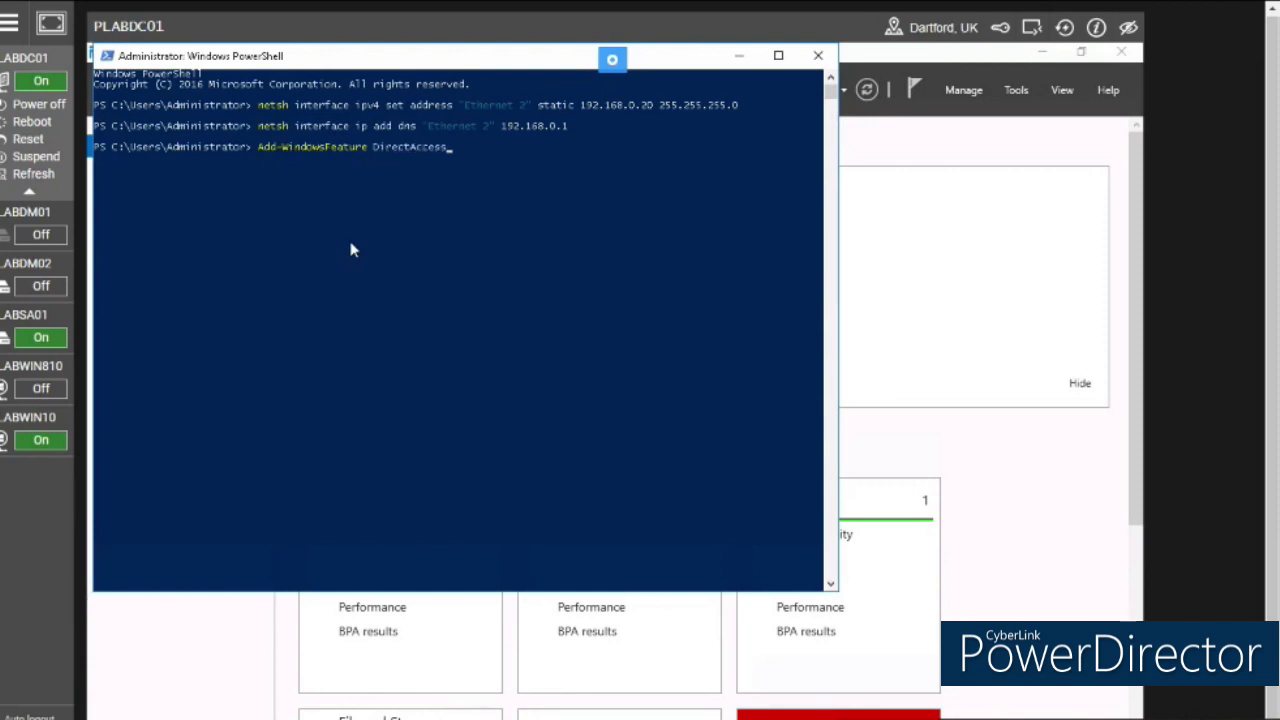
text(-VPN,Routing )
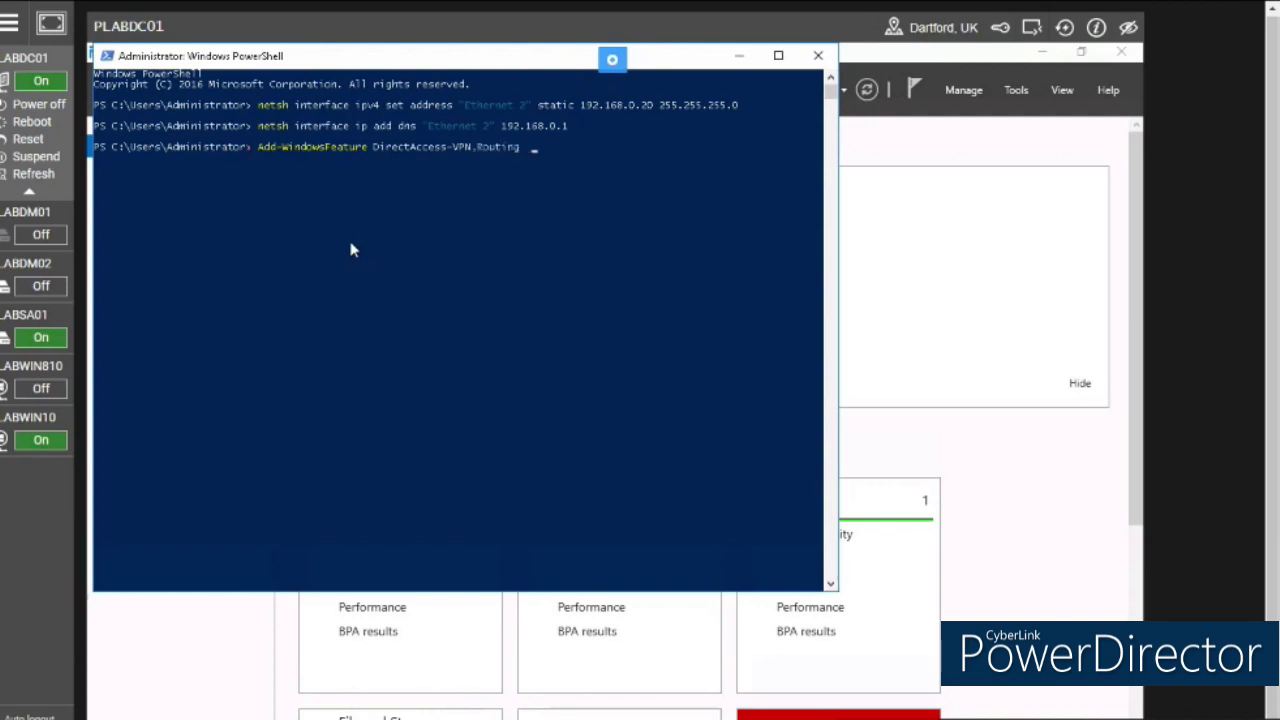
text( -IncludeManagementTools)
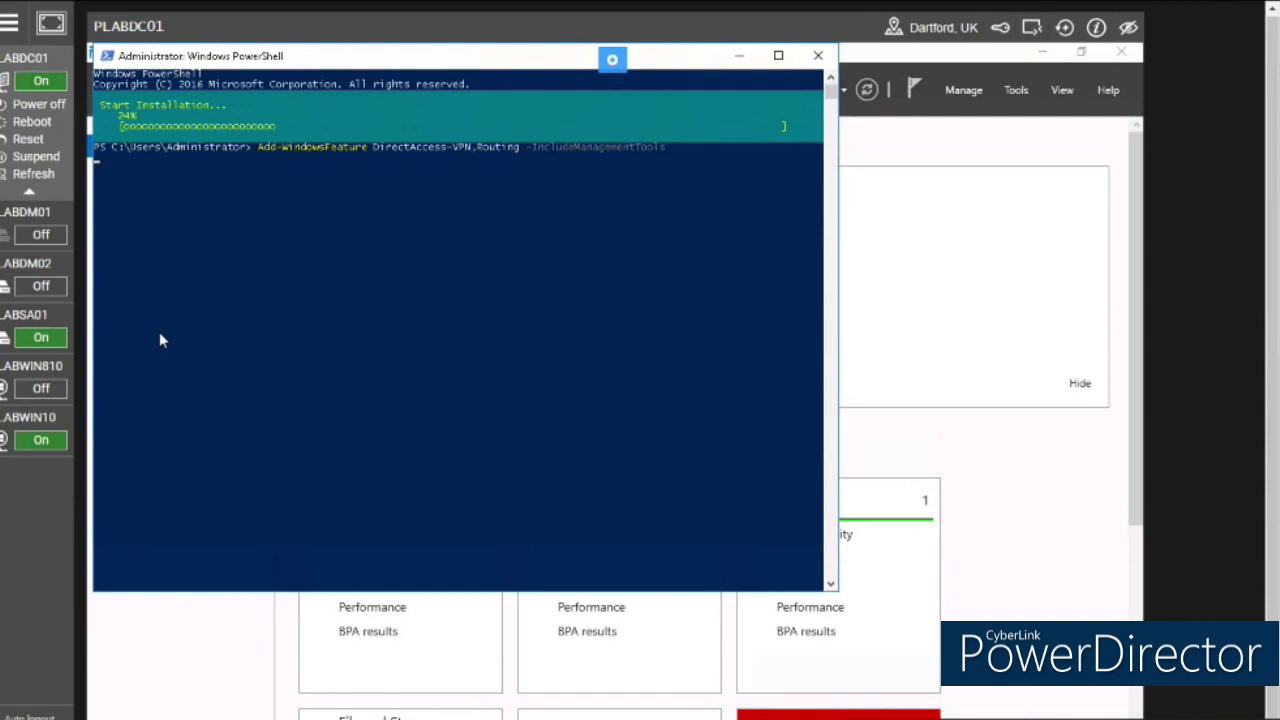
click(320, 718)
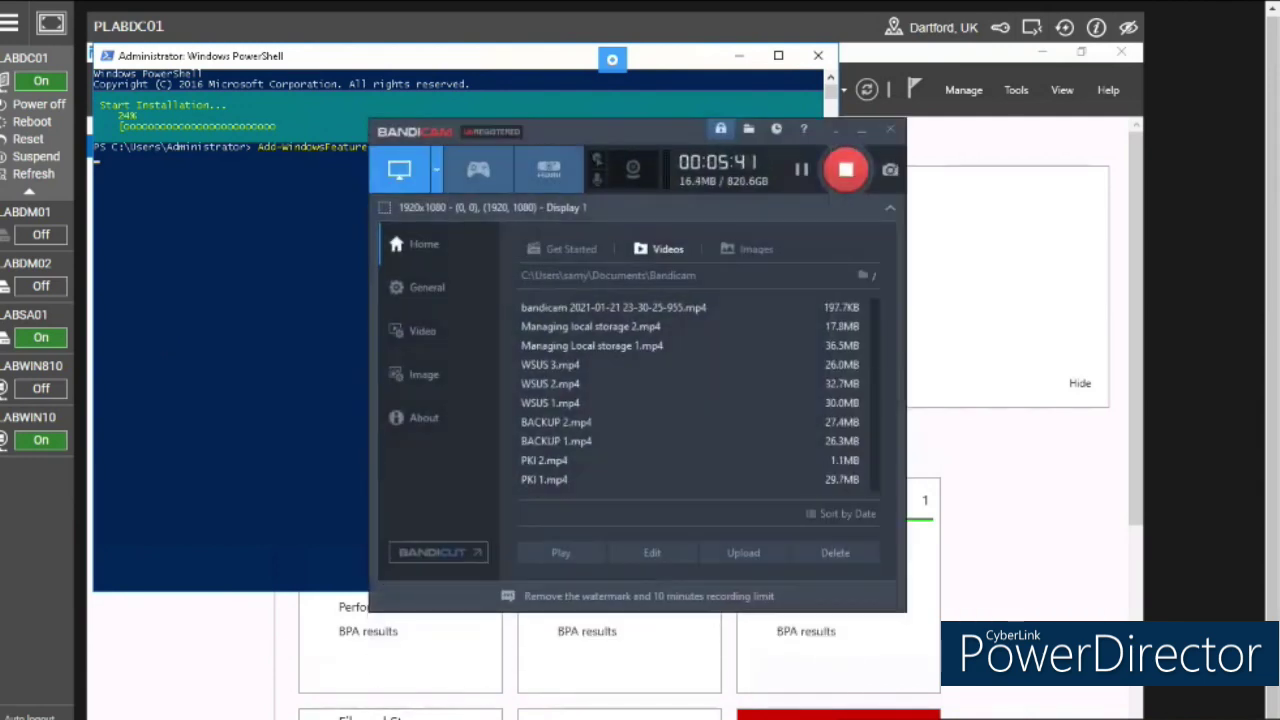
click(320, 718)
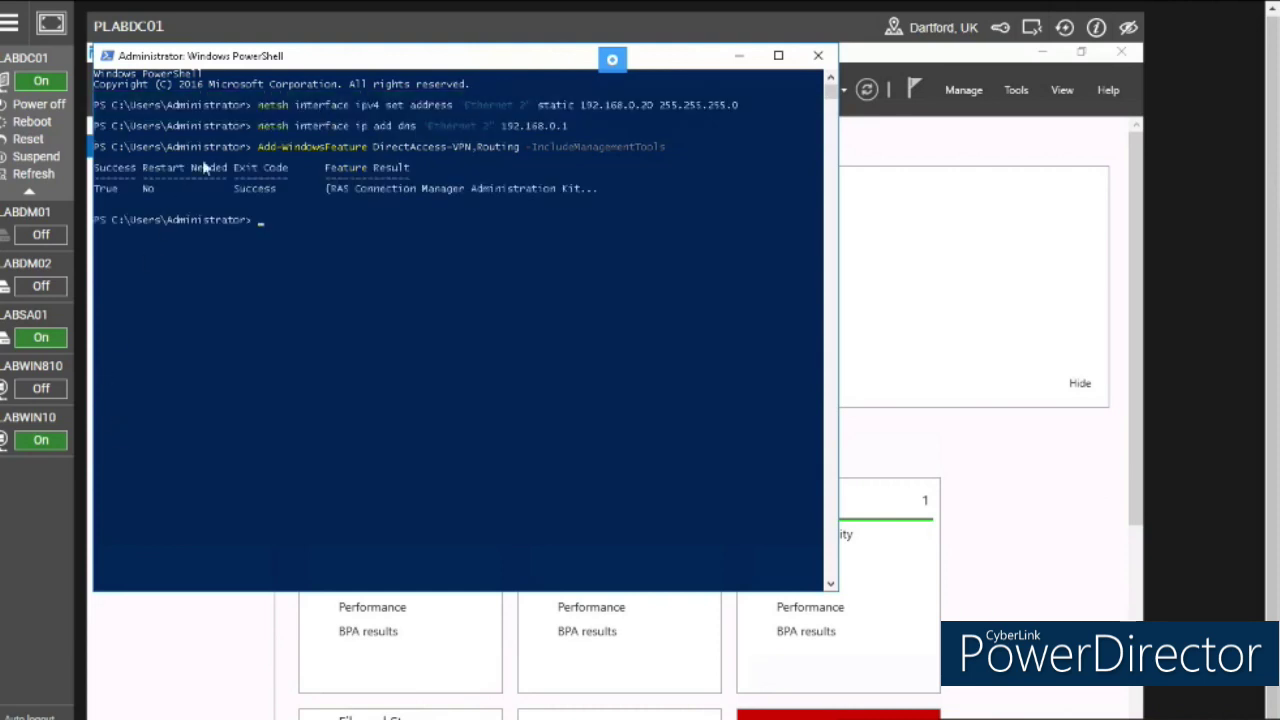
drag(223, 188, 288, 190)
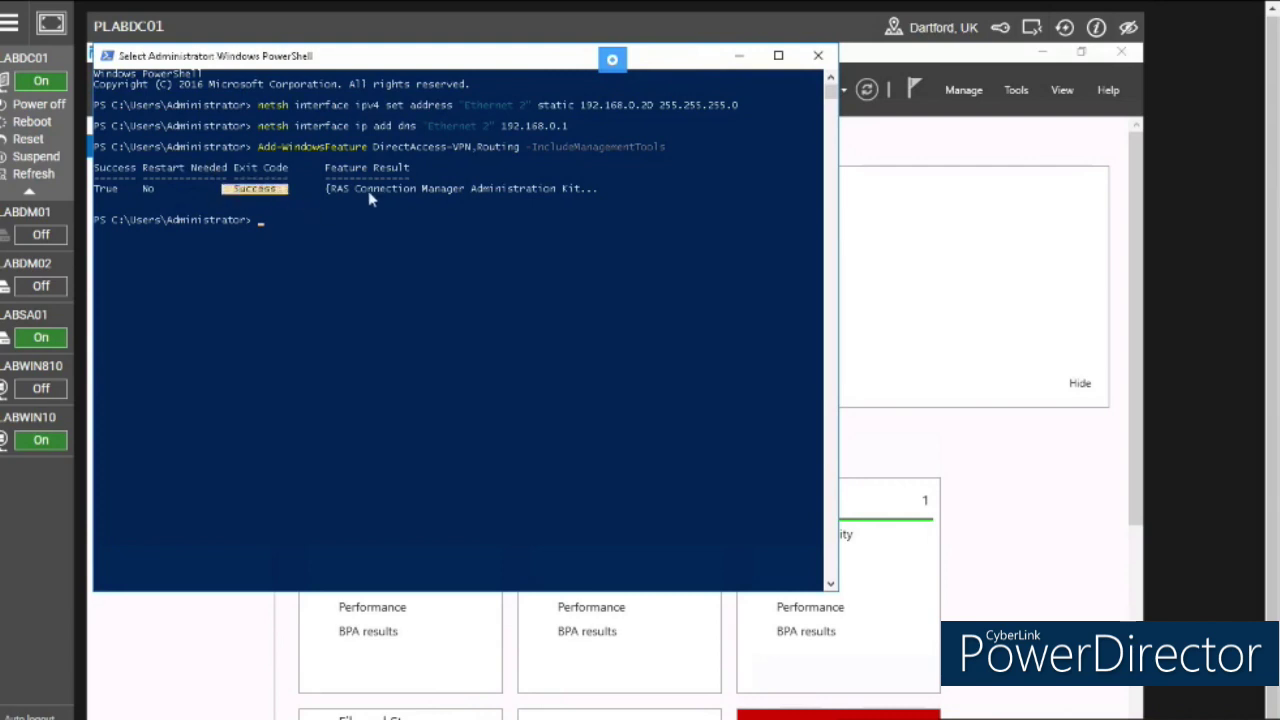
- Open the Routing and Remote Access console and start the server setup wizard for PLABDC01 (local)
click(739, 55)
click(1016, 91)
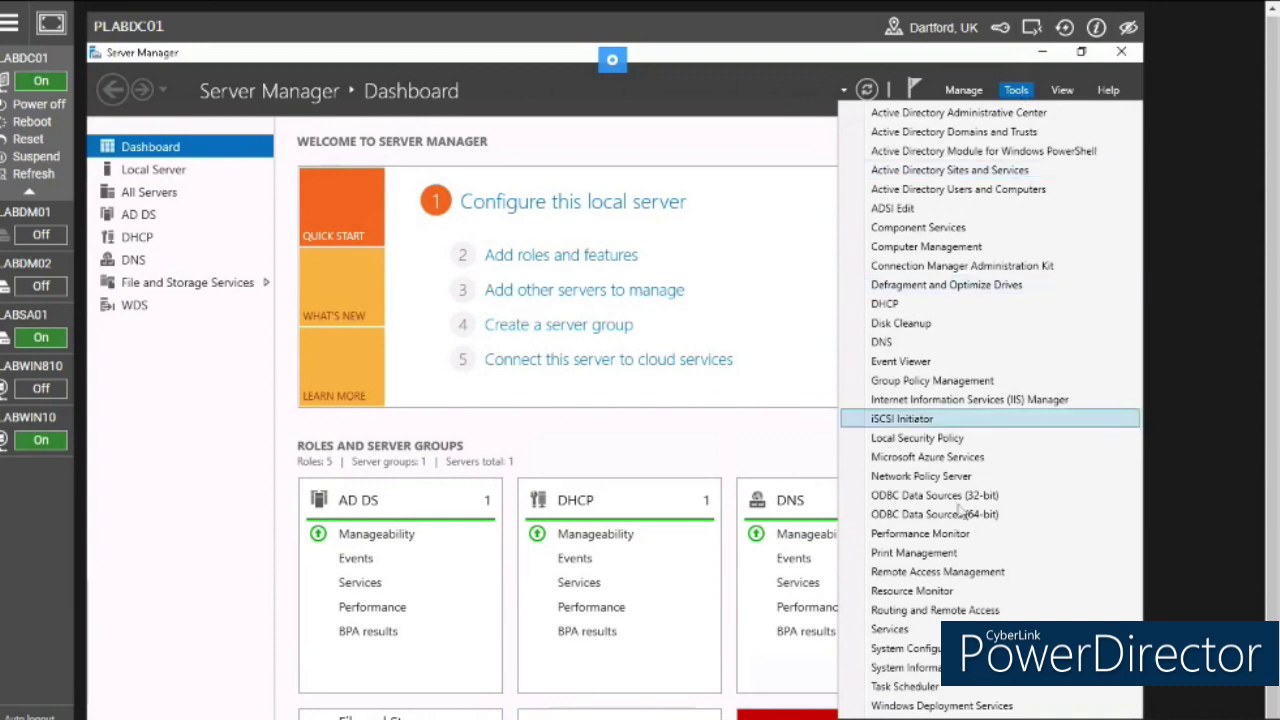
click(958, 611)
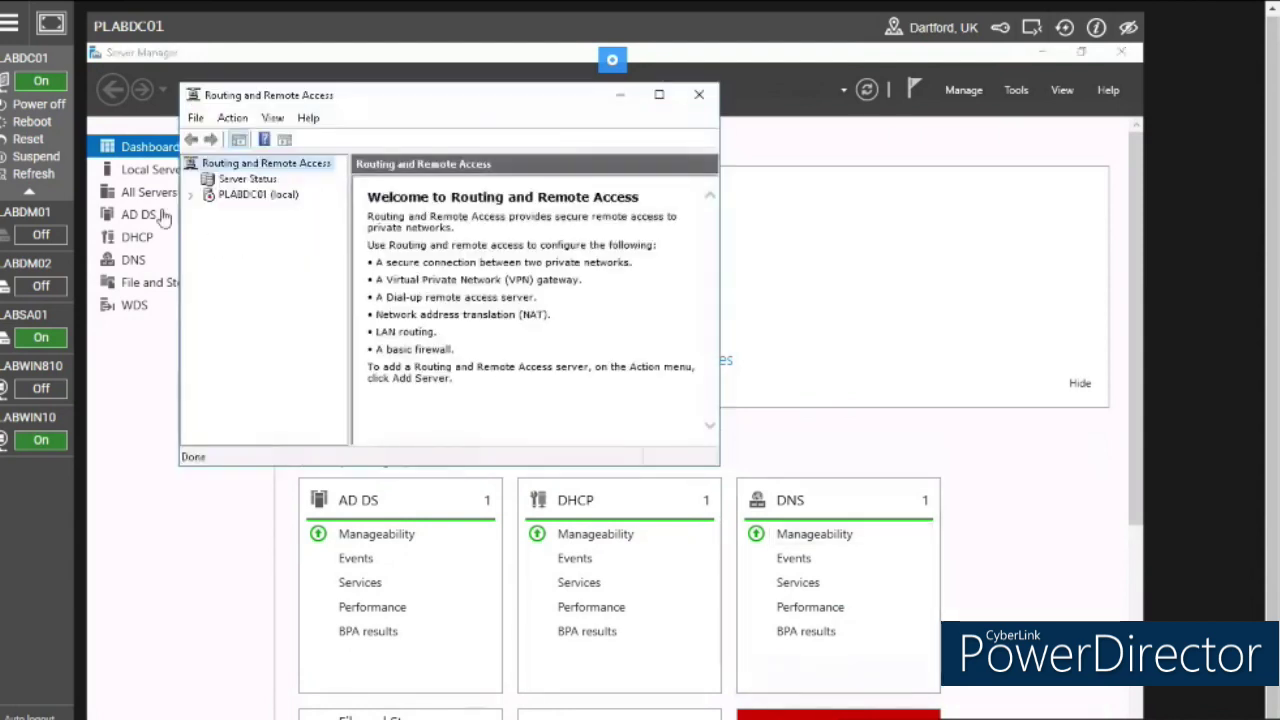
right_click(230, 201)
click(256, 209)
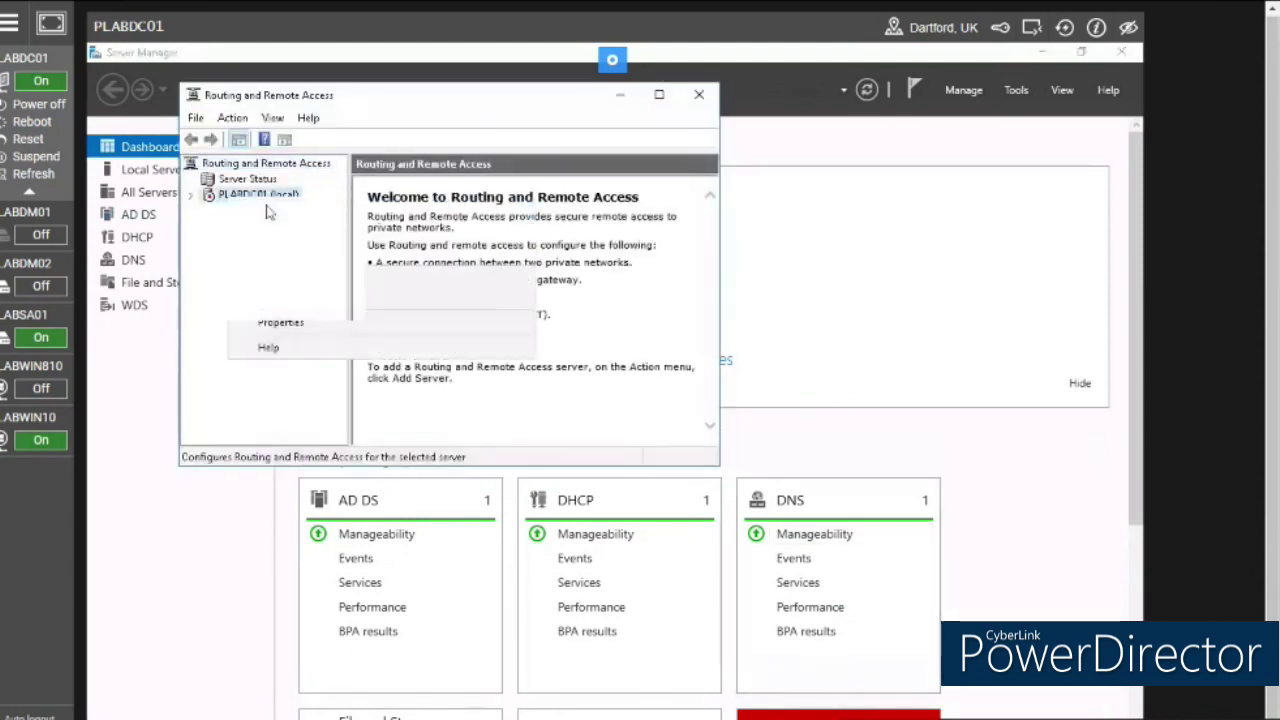
click(545, 440)
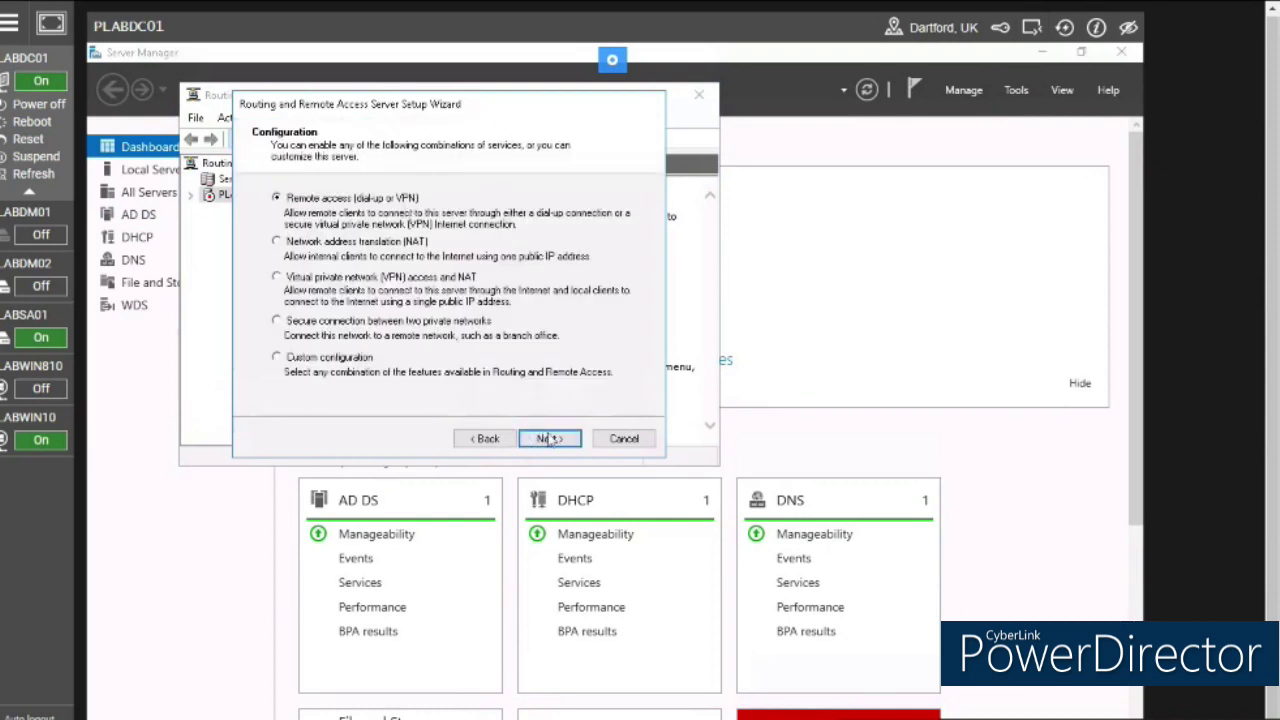
- Choose remote access through VPN on the Ethernet 2 interface, with static packet filter security disabled
click(549, 441)
click(285, 218)
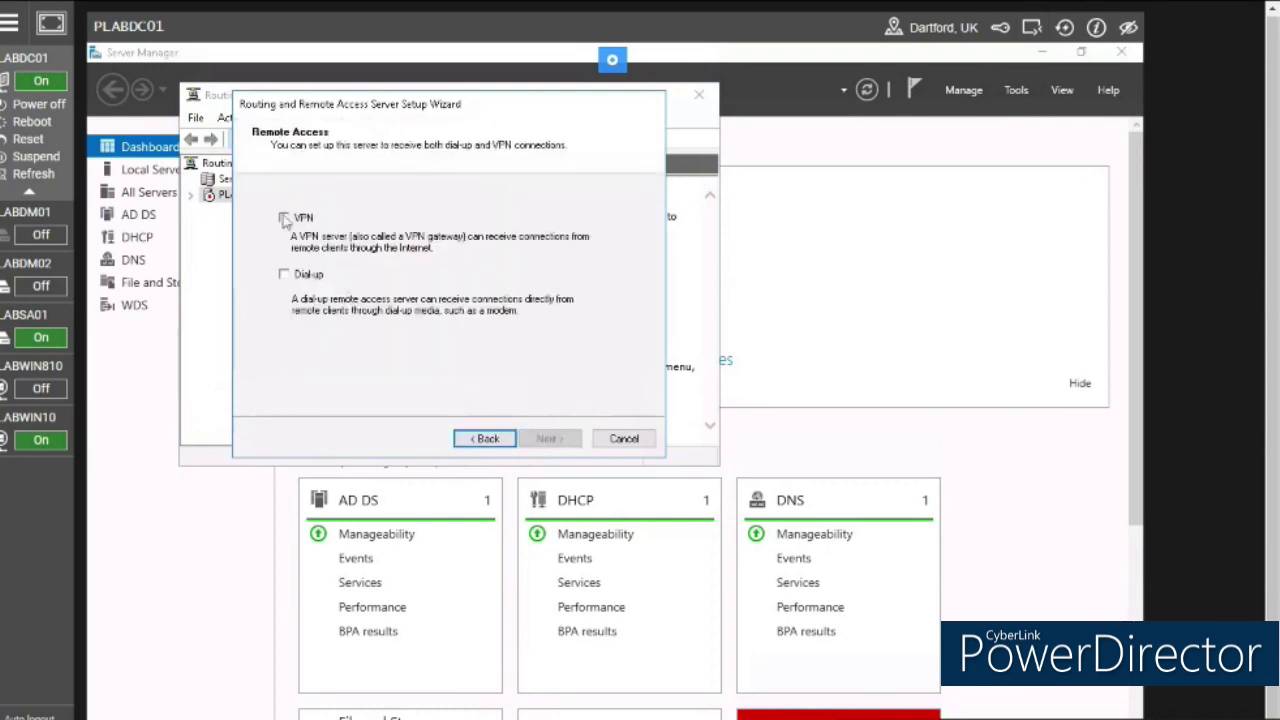
click(541, 440)
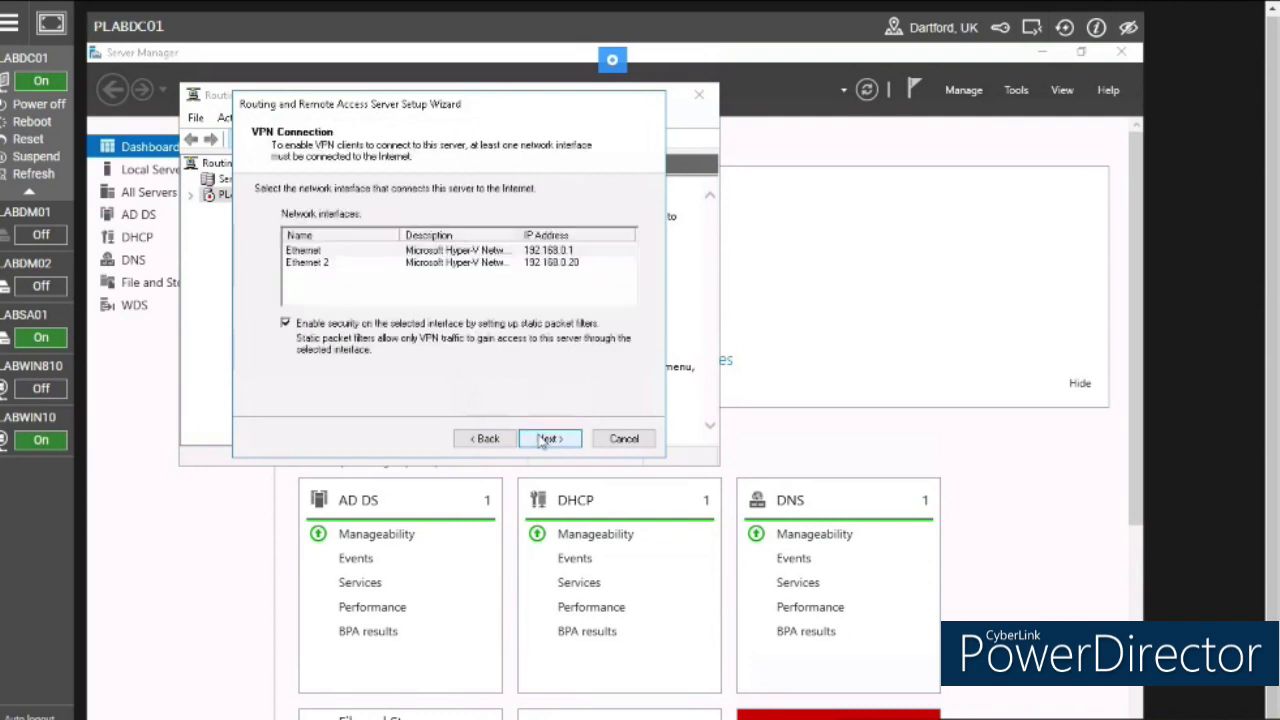
click(449, 264)
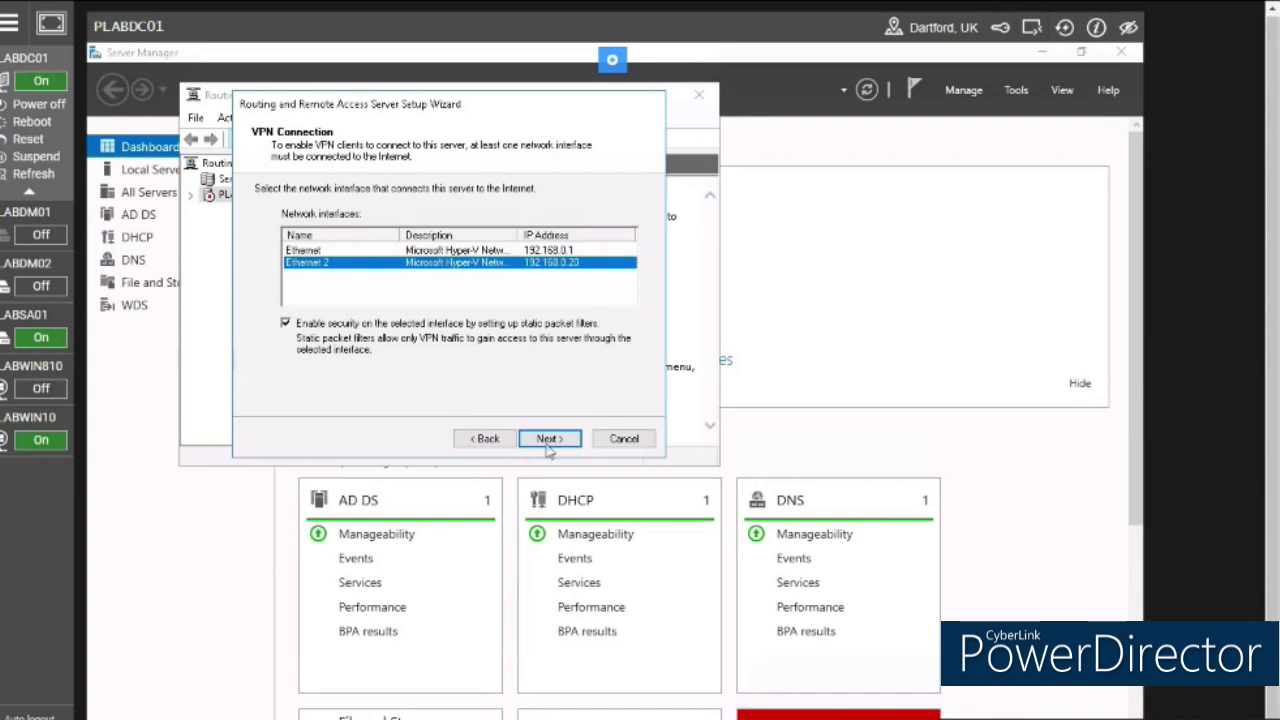
click(287, 324)
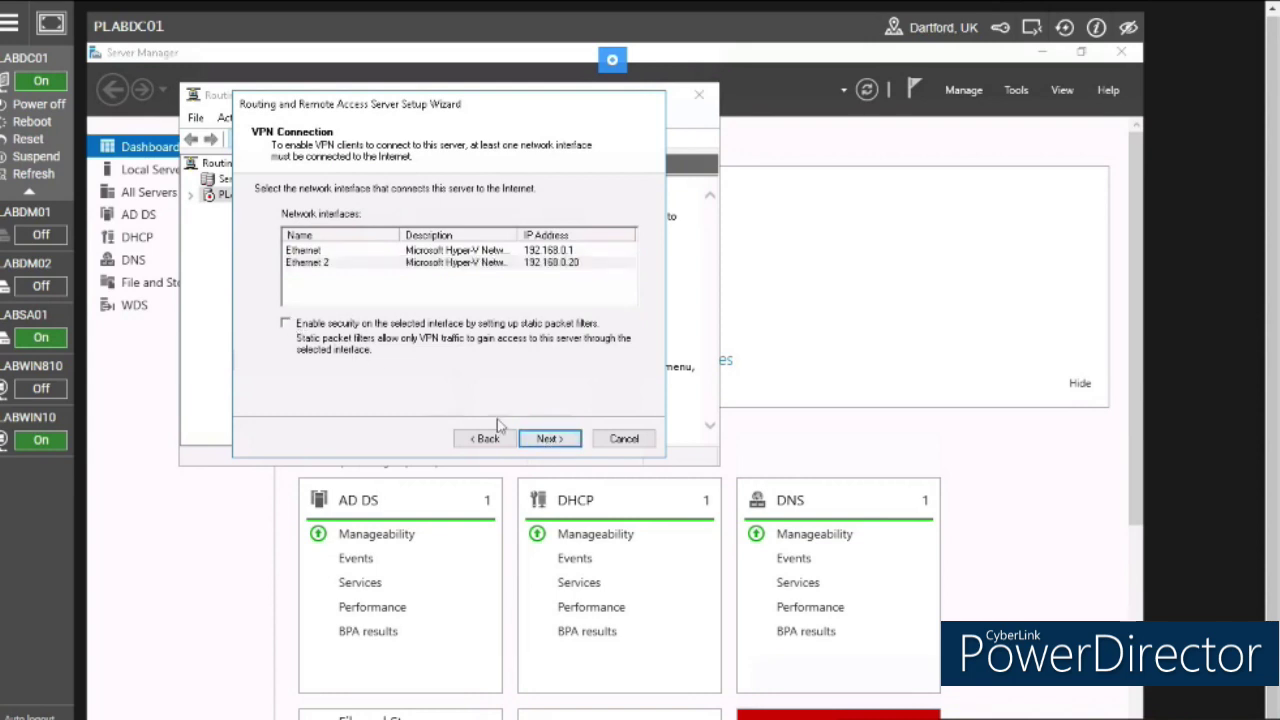
click(550, 439)
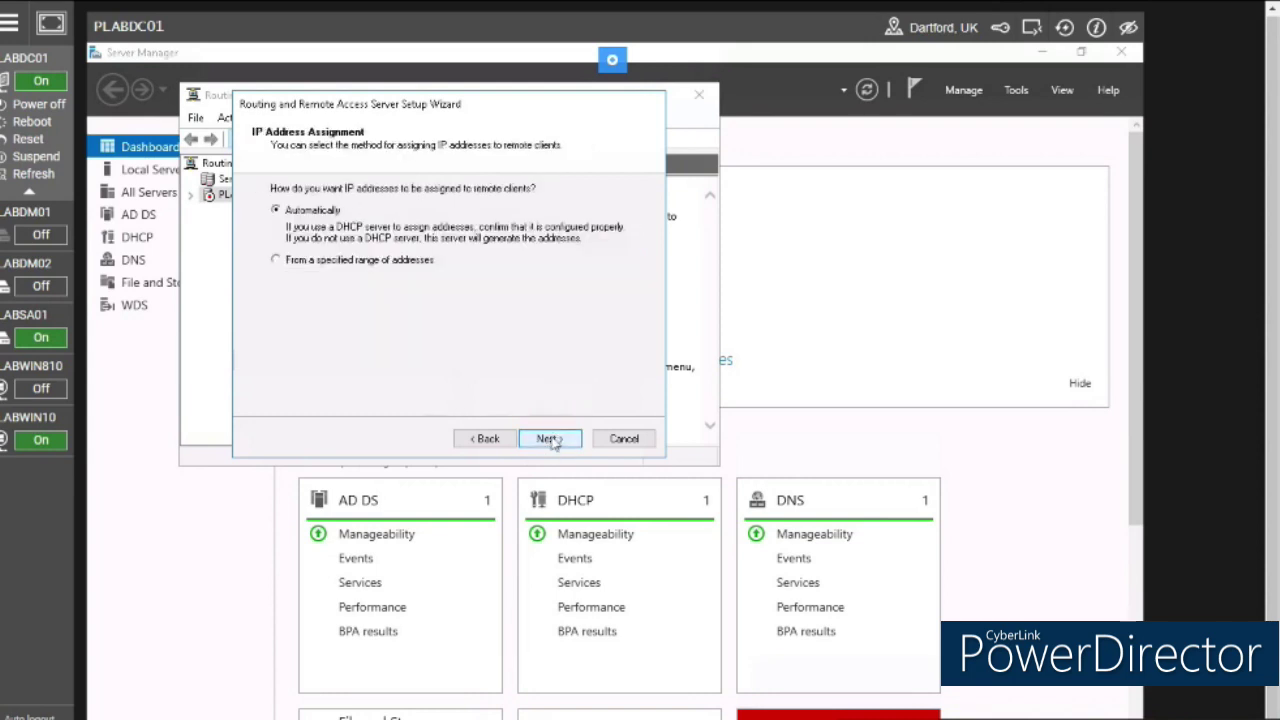
- Assign remote clients addresses from a specified range, 10.10.0.100 to 10.10.0.120
click(348, 261)
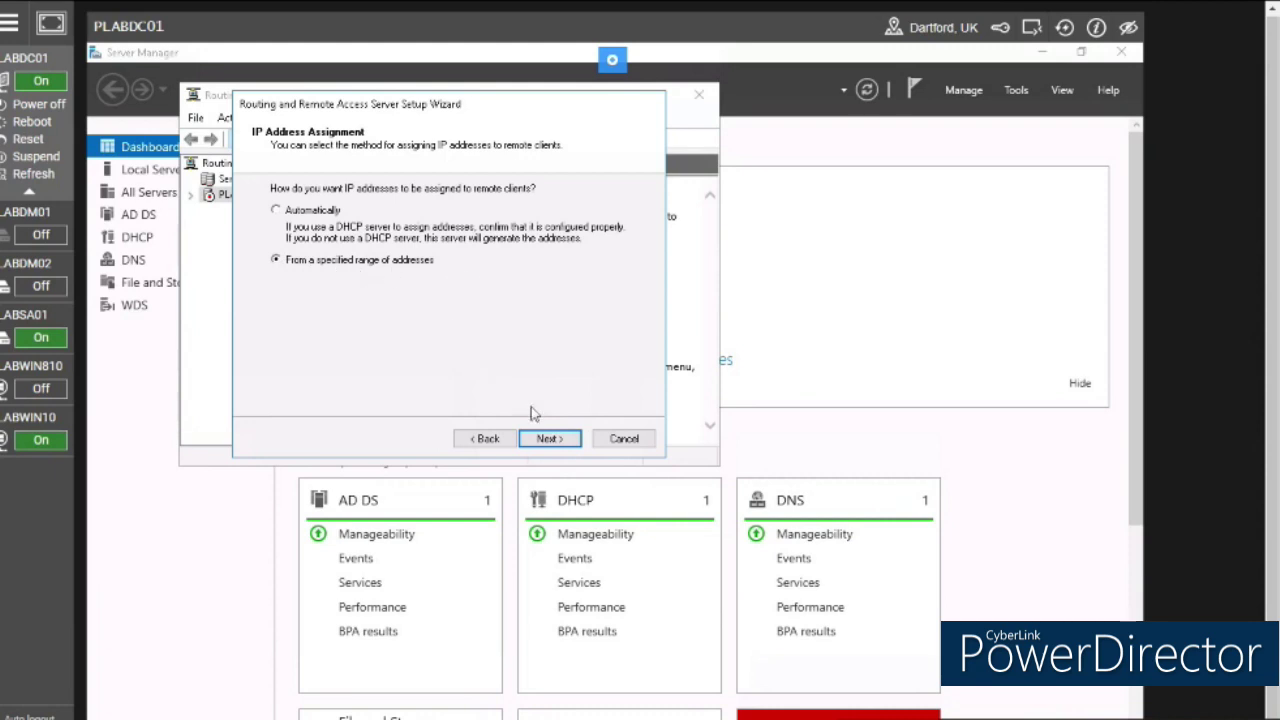
click(553, 440)
click(470, 337)
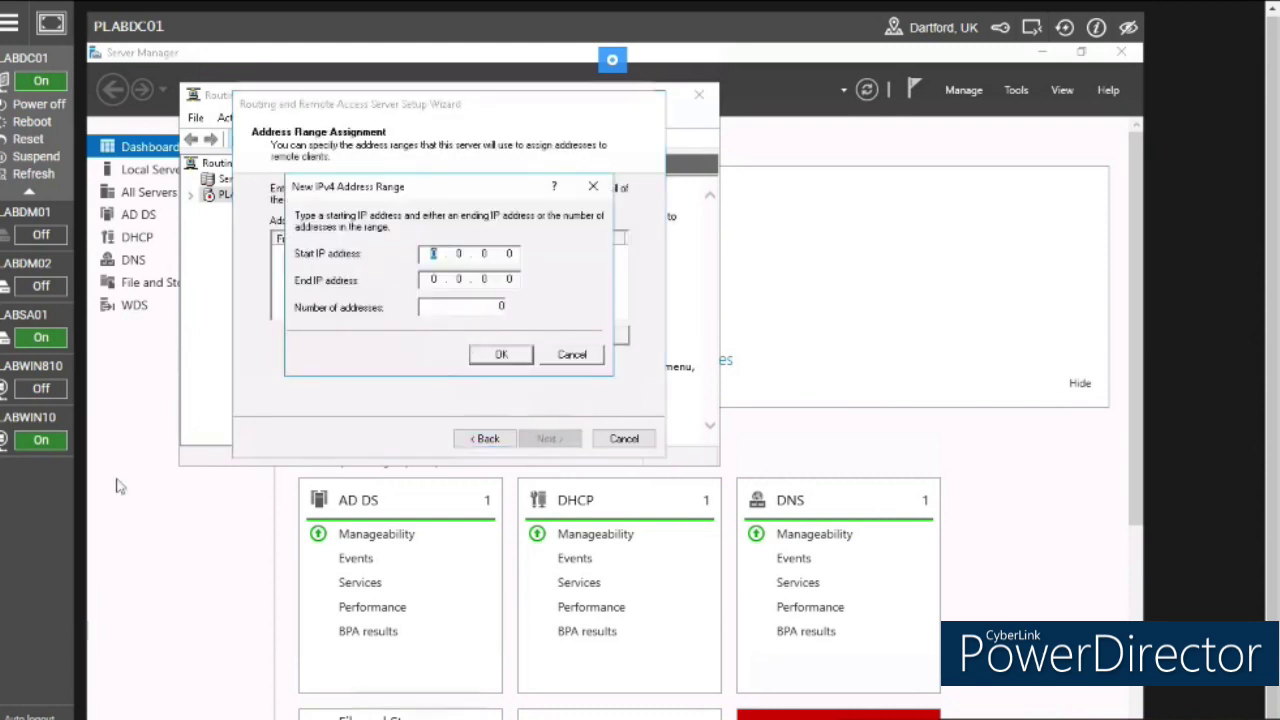
text(10)
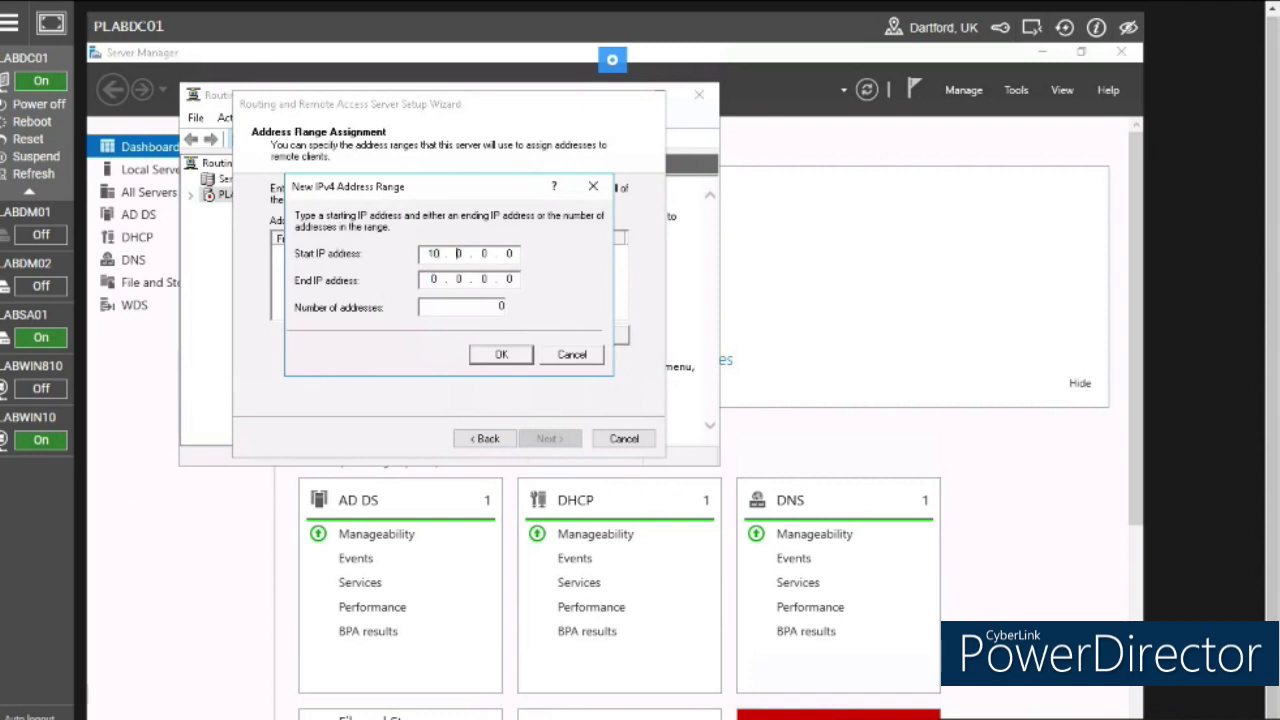
text(.10.0)
click(432, 279)
text(10 . 1)
key(period)
text(120)
click(497, 356)
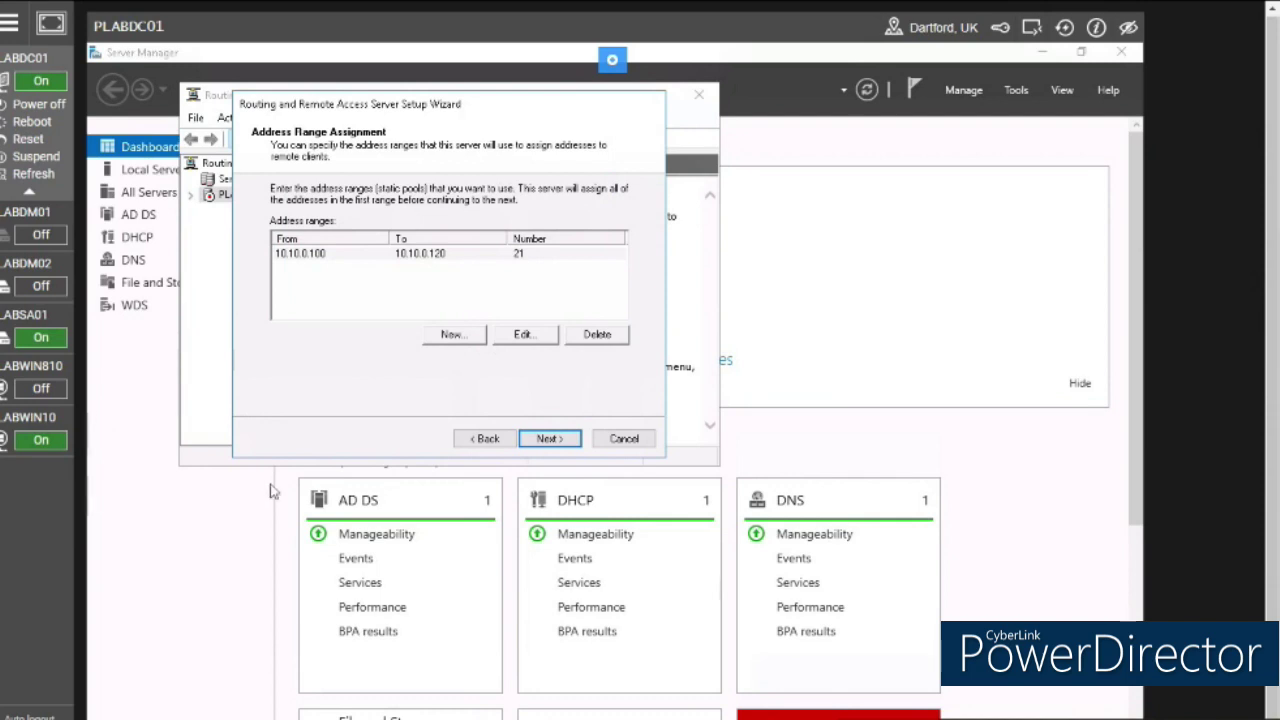
click(548, 440)
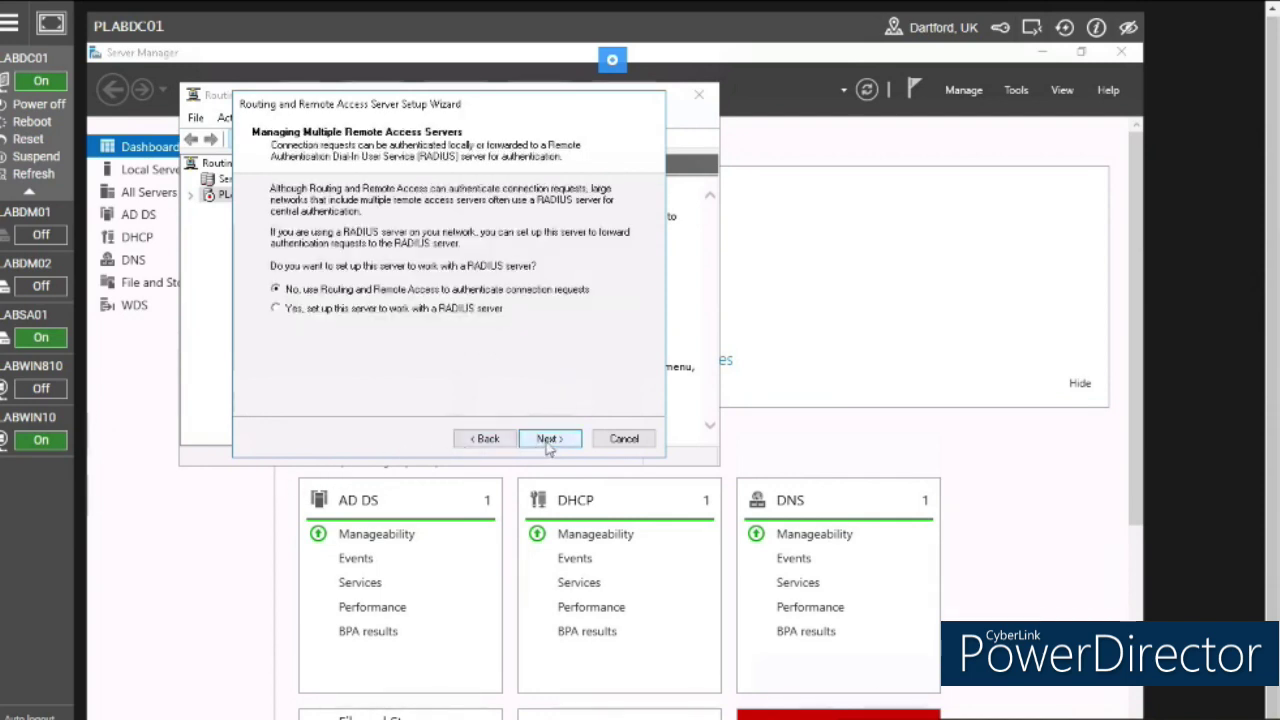
- Set up the server to work with a RADIUS server, using plabsa01 as the primary RADIUS server
click(362, 310)
click(544, 441)
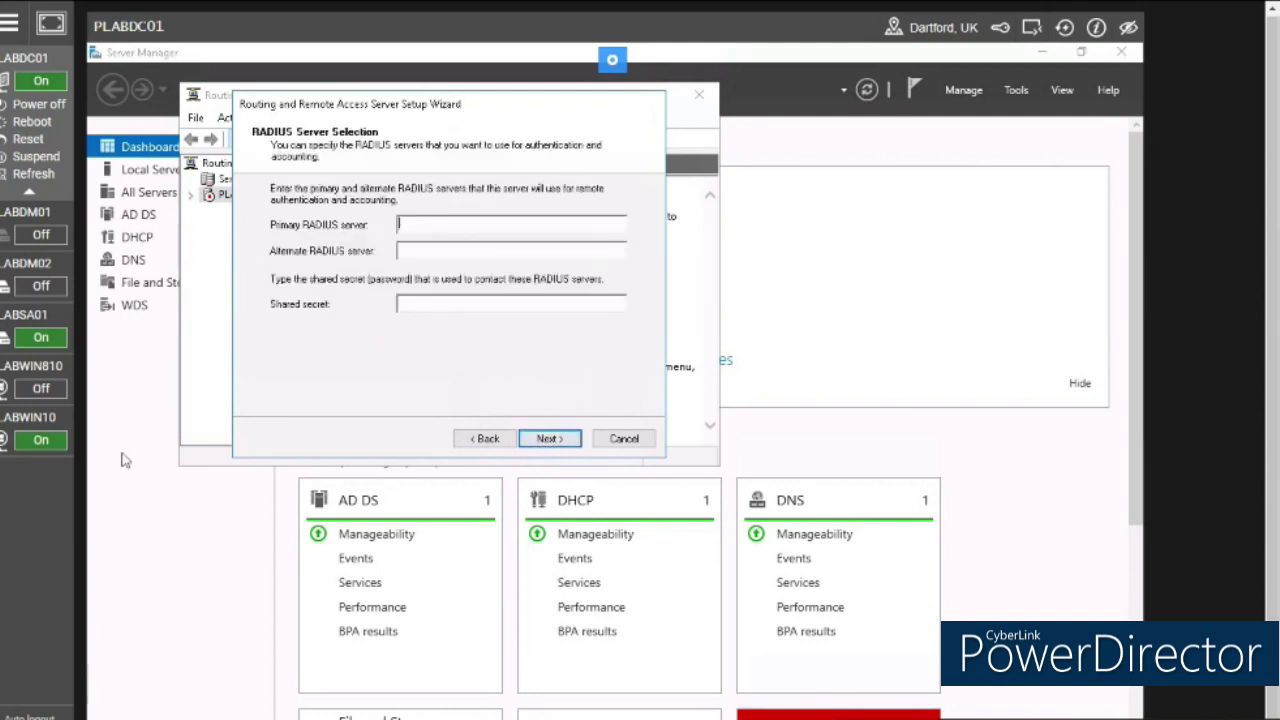
text(plabsa01)
click(546, 440)
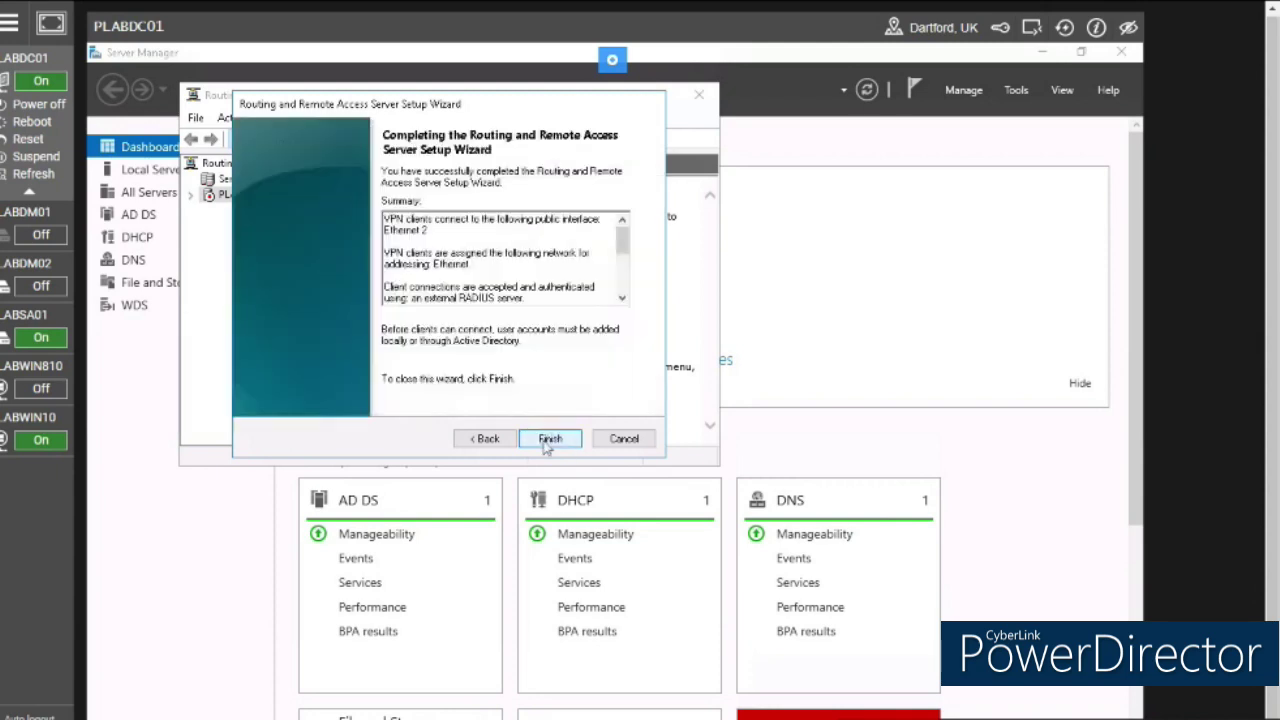
- Finish the Routing and Remote Access setup wizard and acknowledge the firewall and DHCP relay messages
click(548, 440)
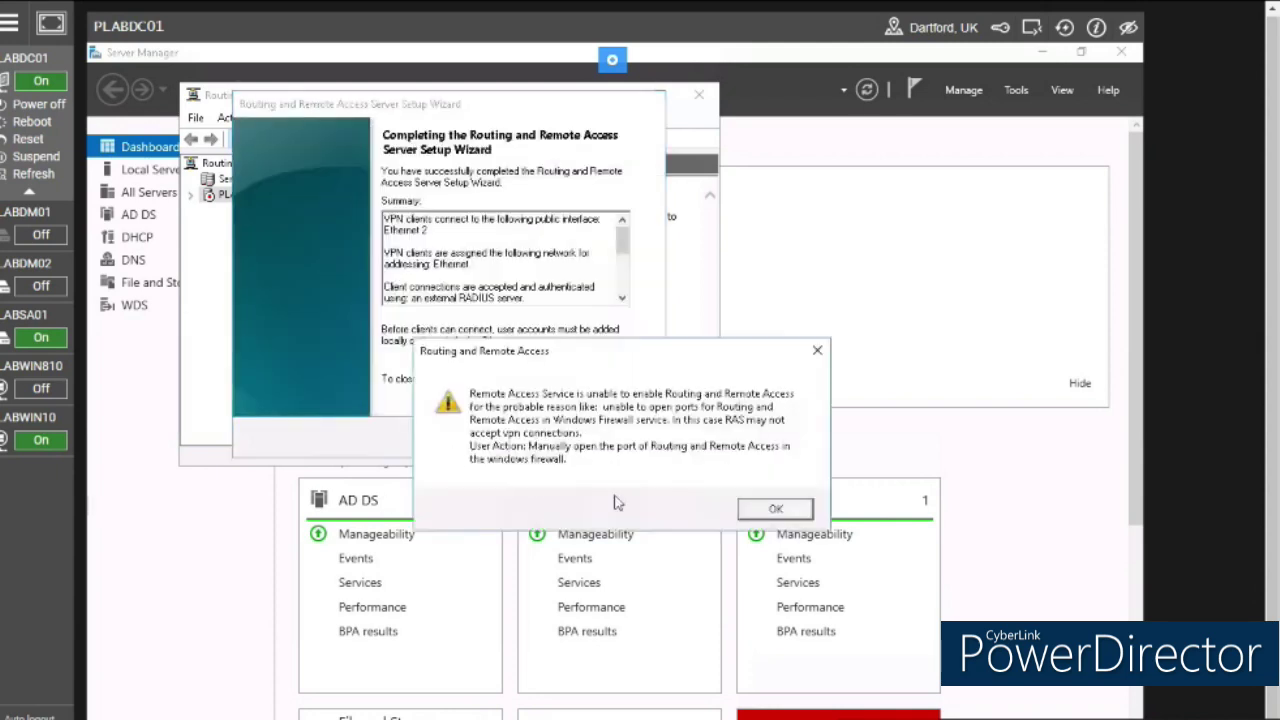
click(798, 516)
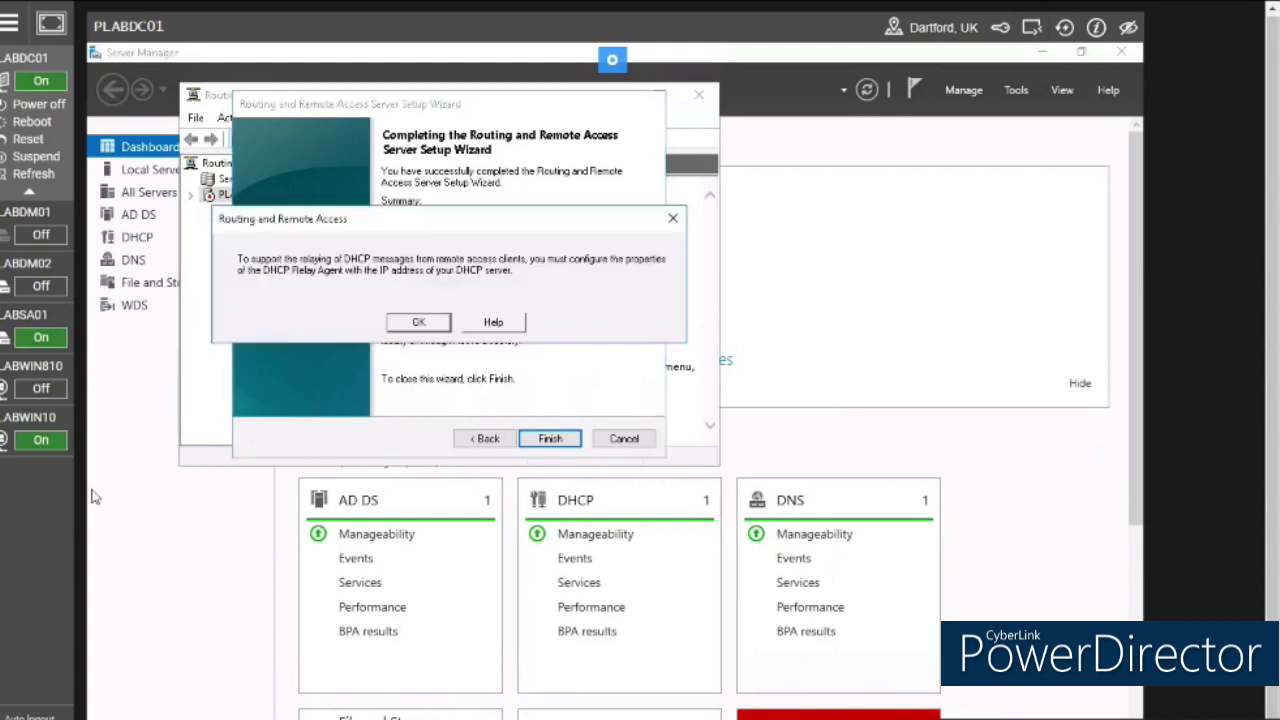
click(438, 325)
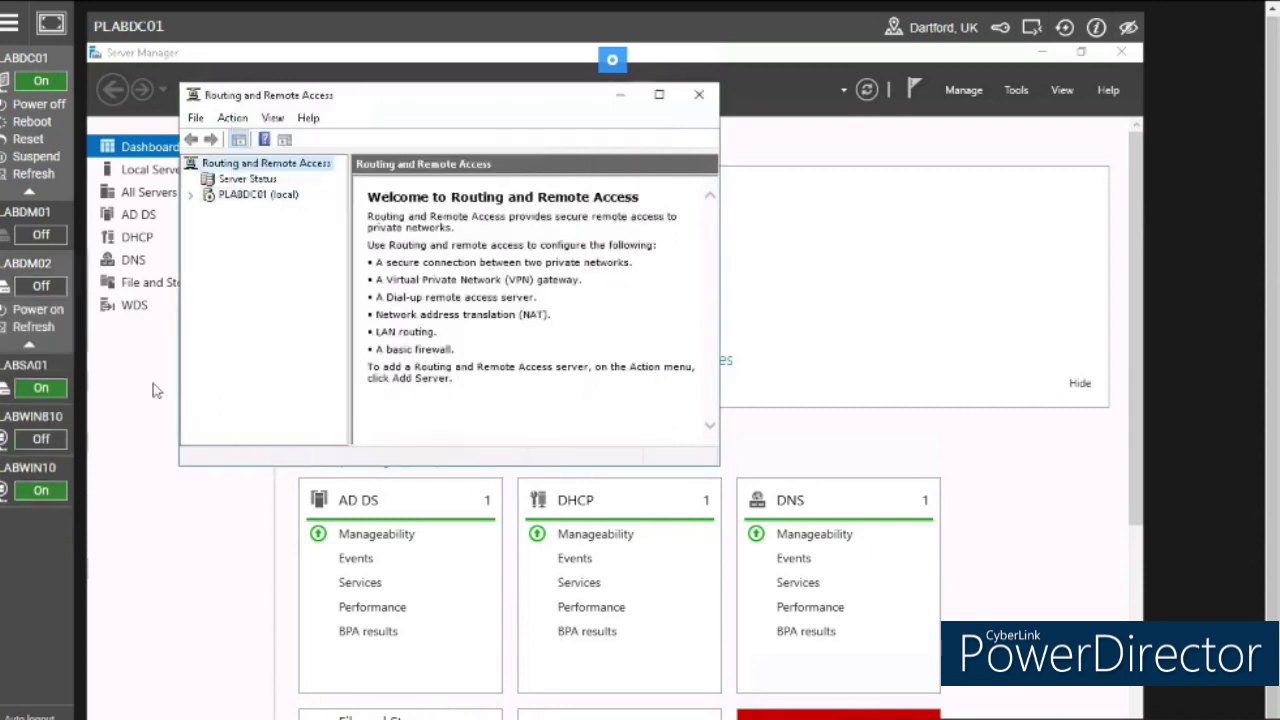
- Review the RADIUS authentication settings for server plabsa01 in the PLABDC01 security properties and accept them
right_click(236, 201)
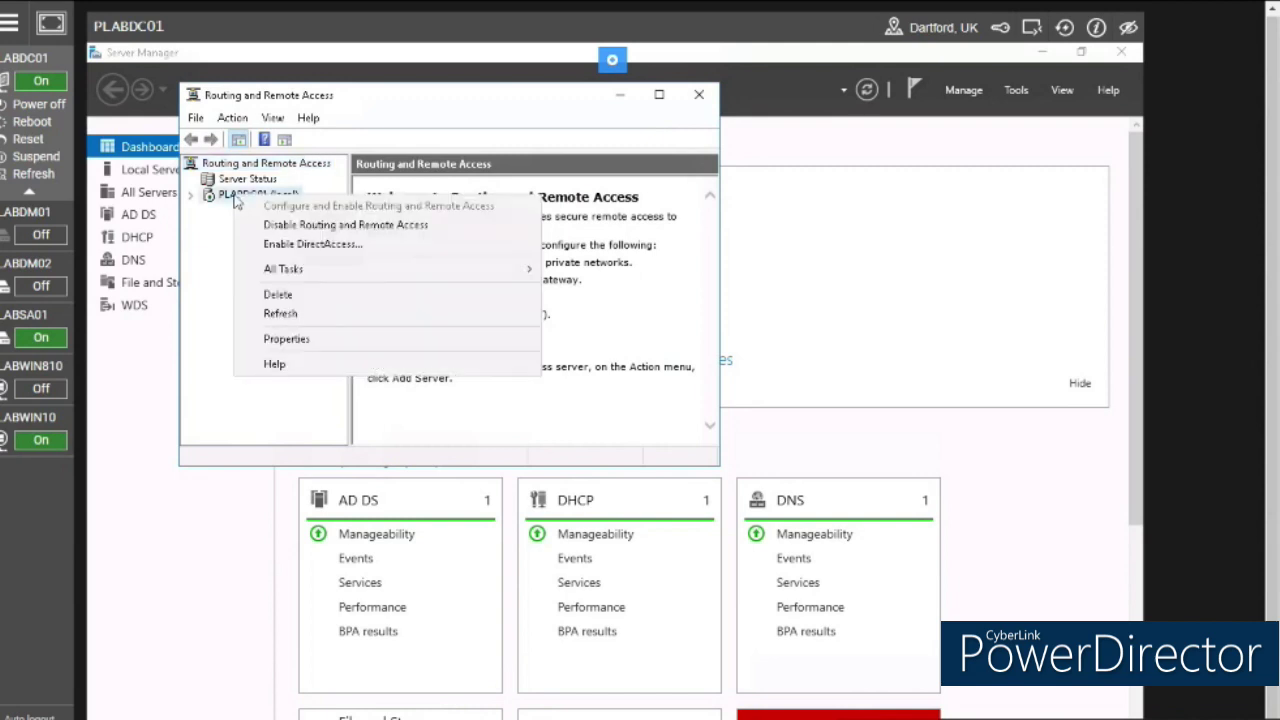
click(290, 339)
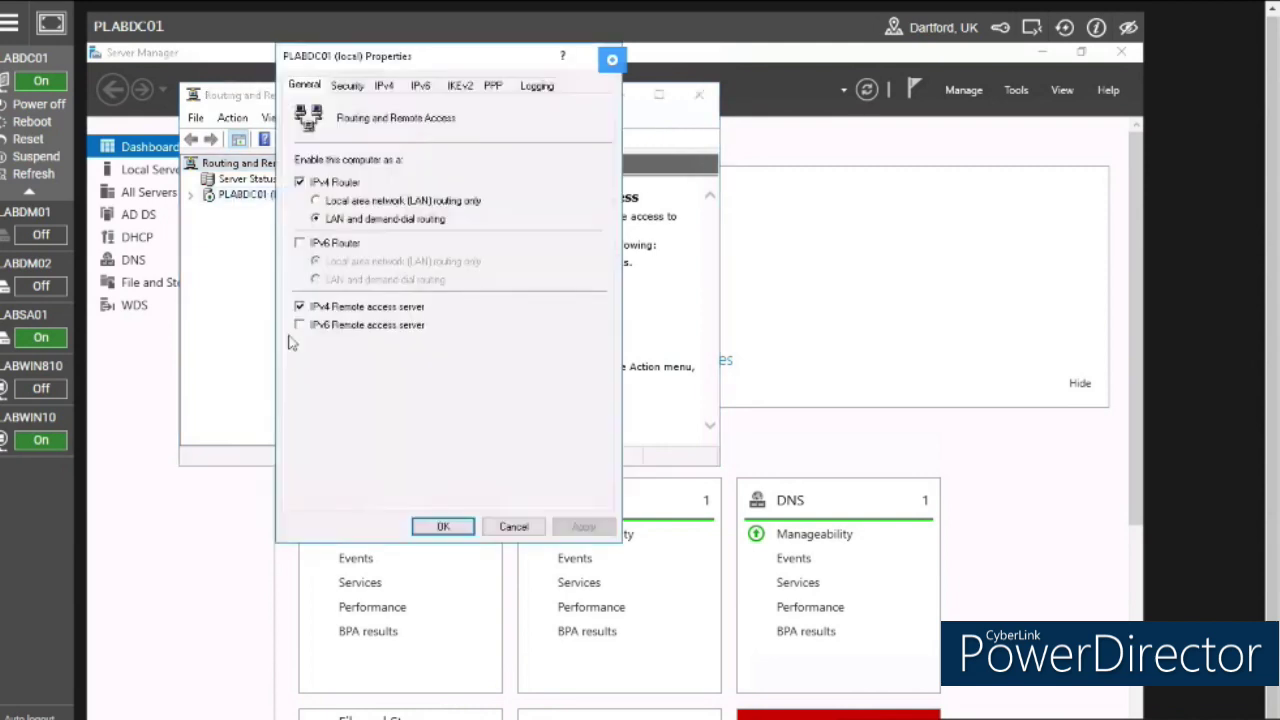
click(347, 86)
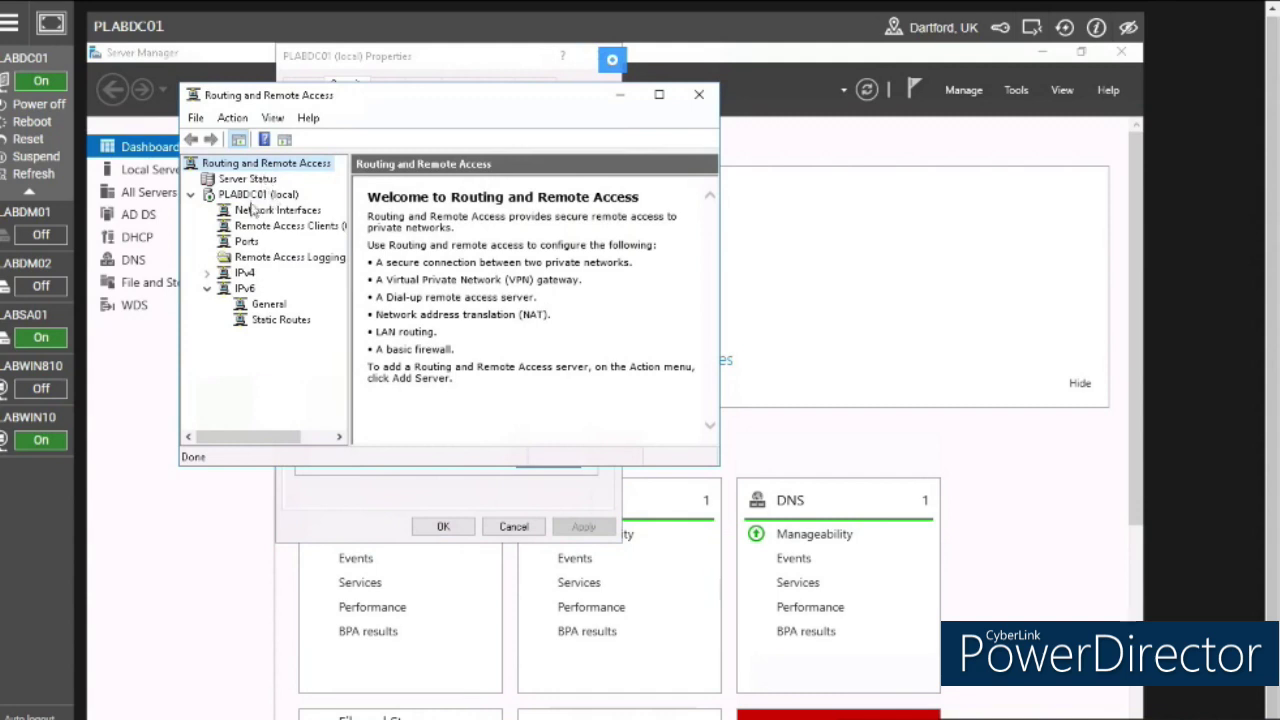
right_click(250, 194)
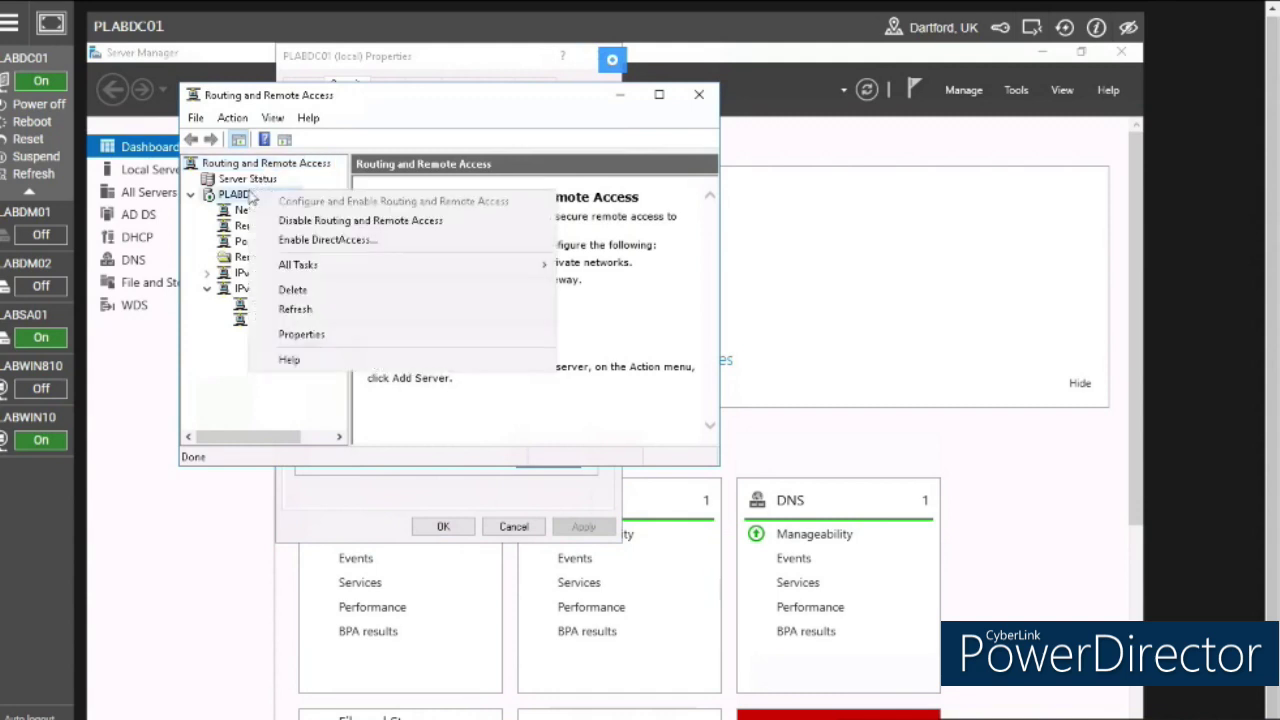
click(305, 335)
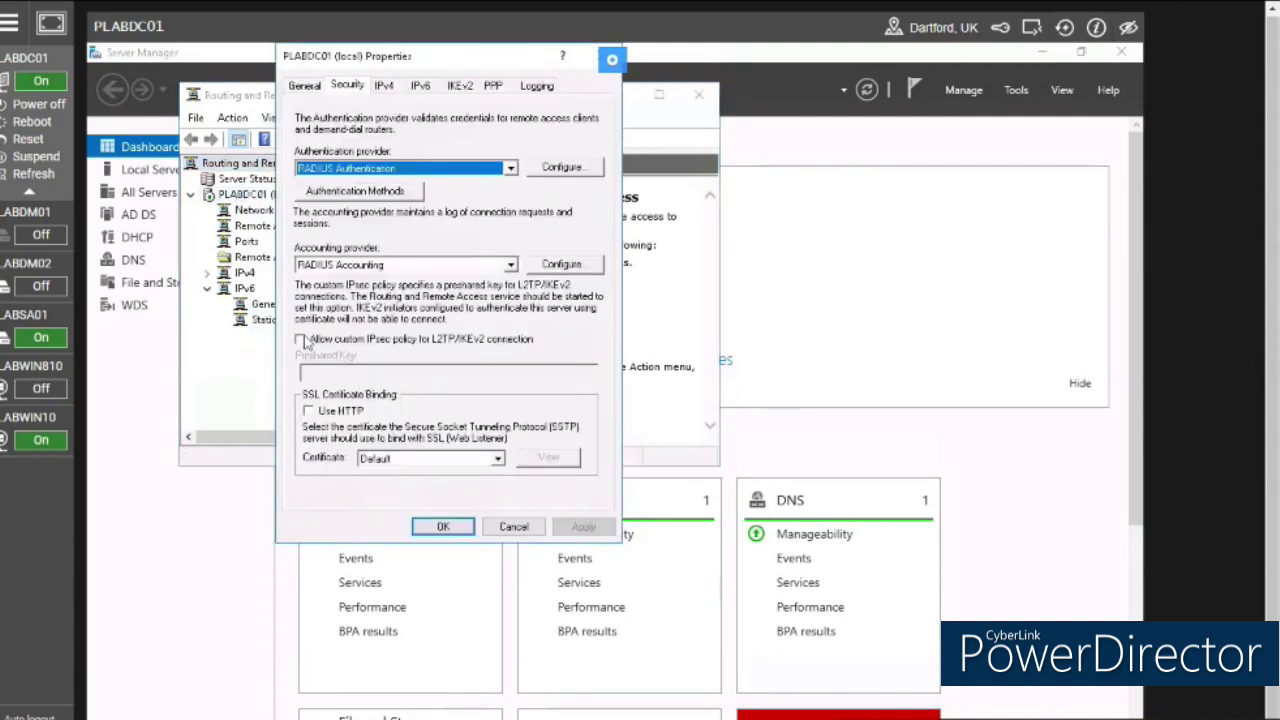
click(548, 170)
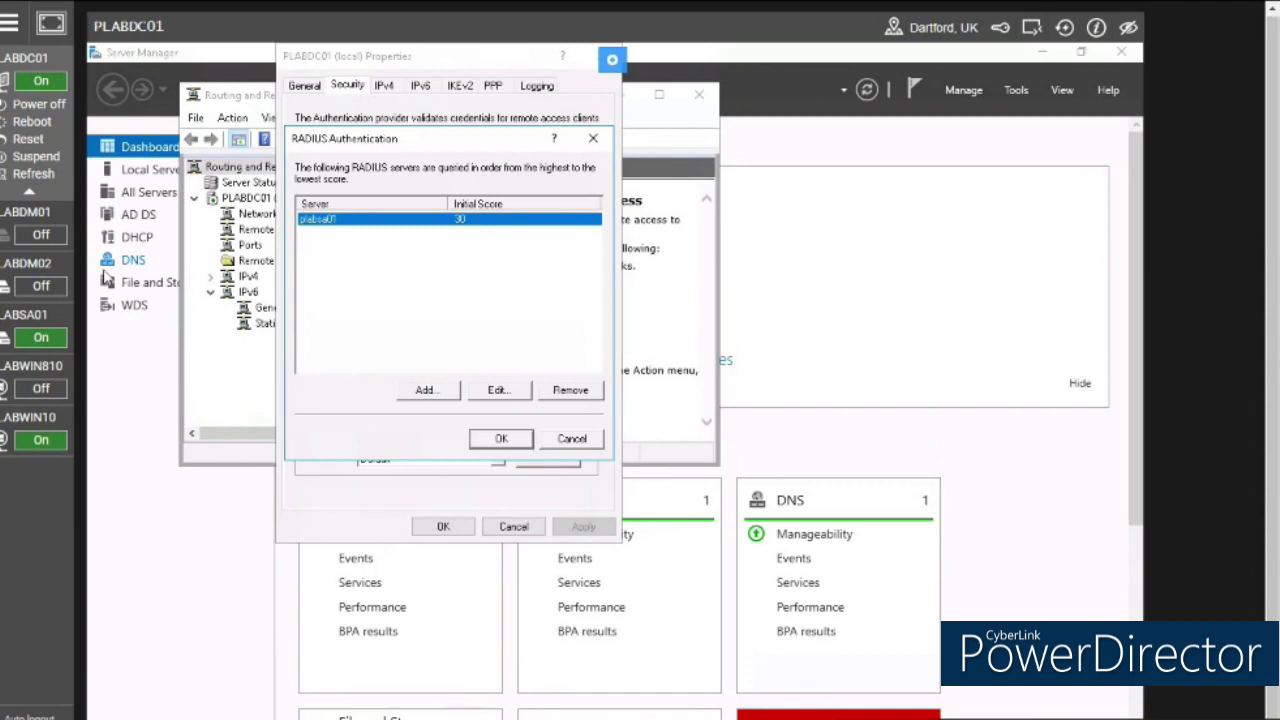
click(504, 392)
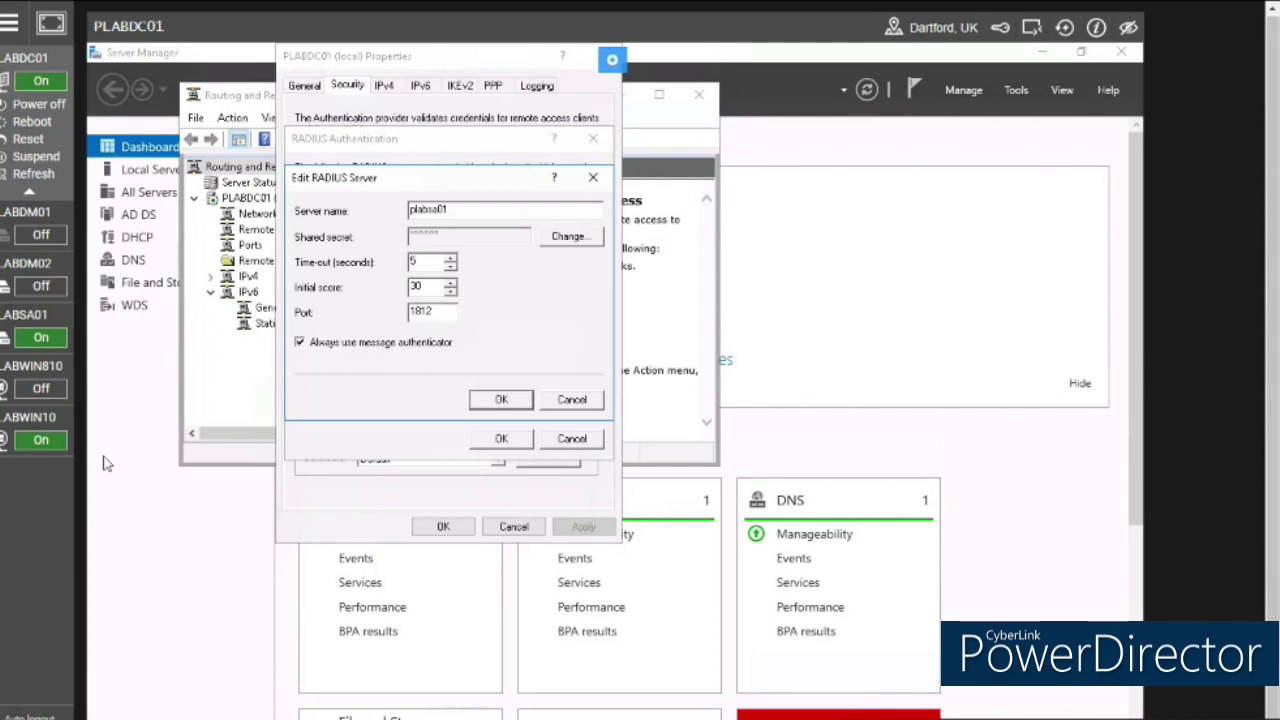
click(497, 402)
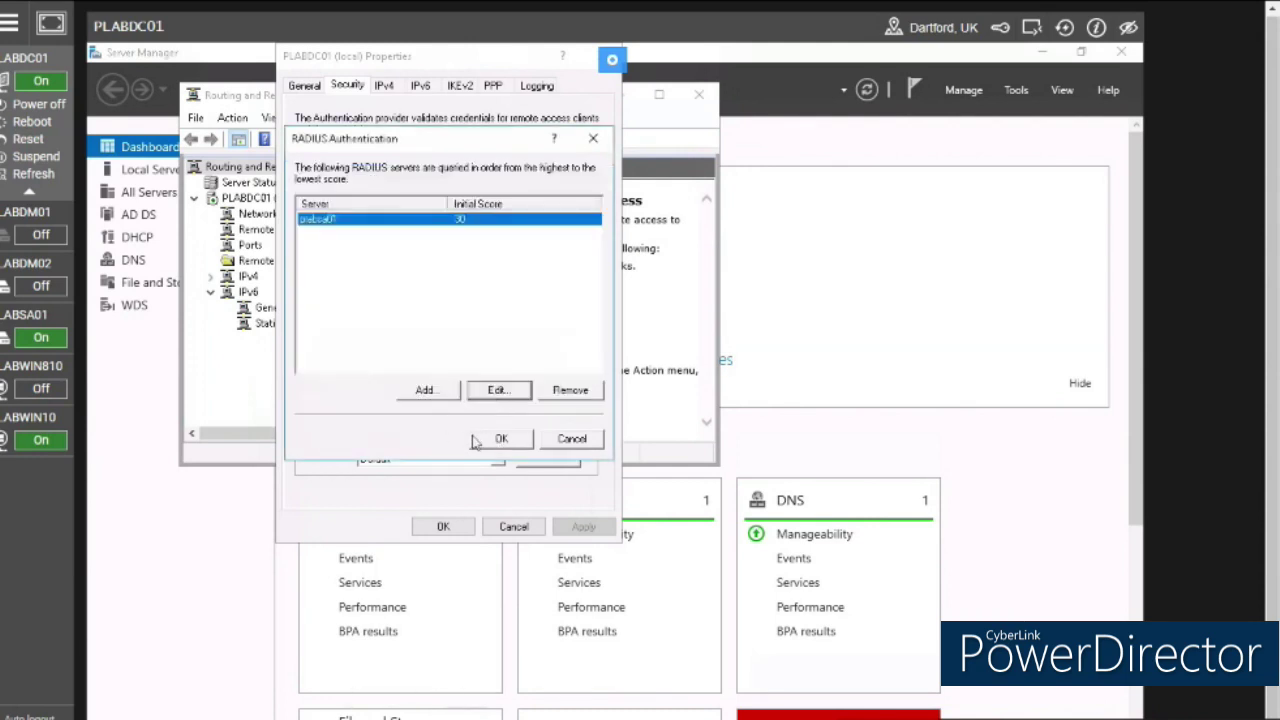
click(500, 448)
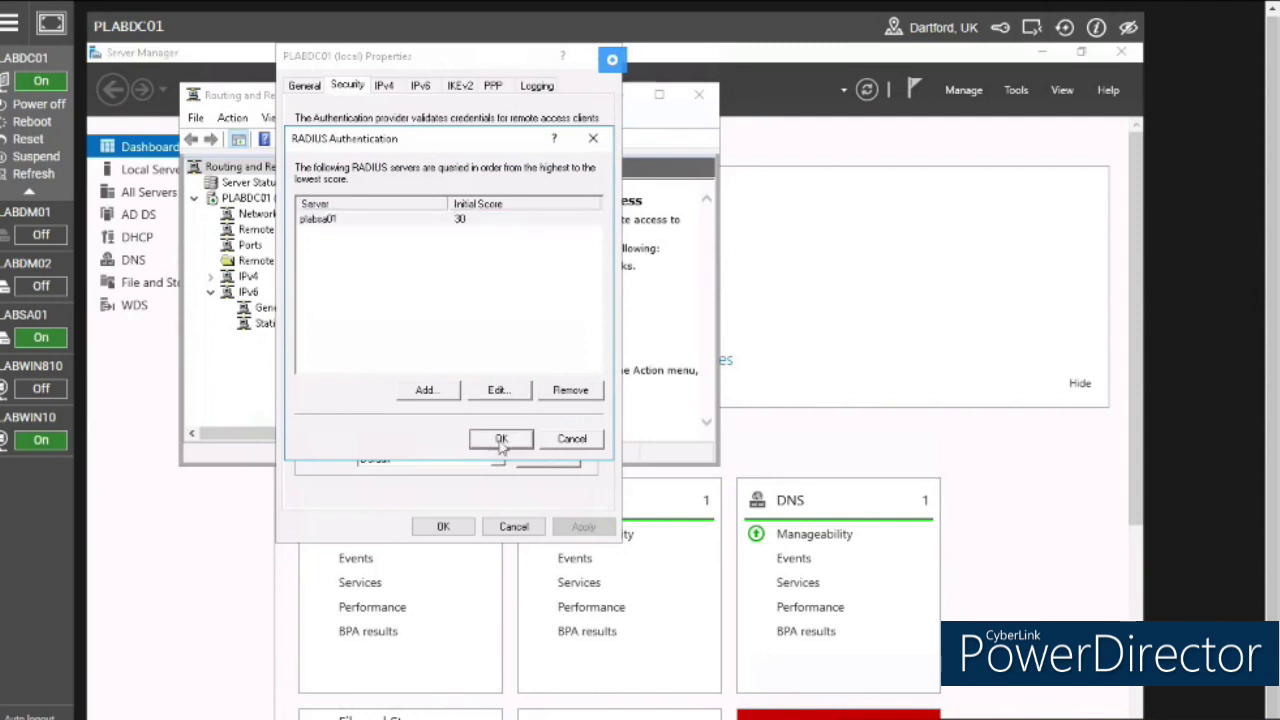
key(Return)
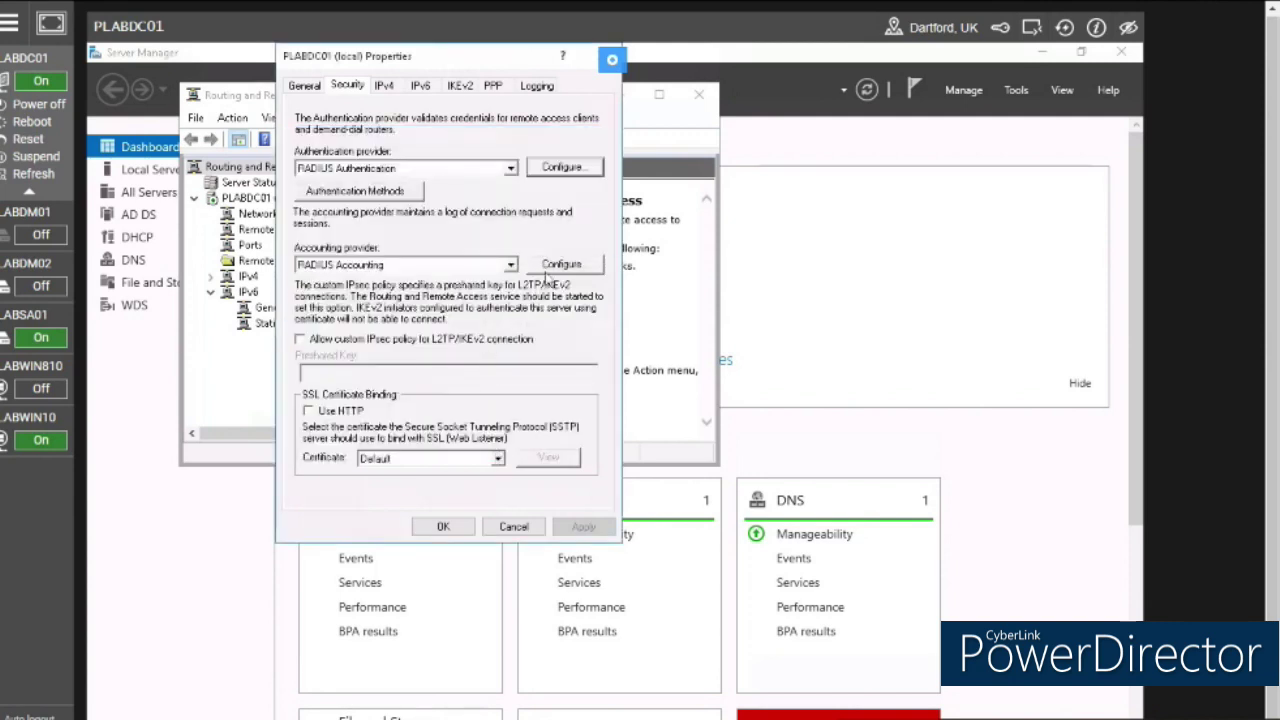
- Review and accept the RADIUS accounting settings for server plabsa01, and minimize the Routing and Remote Access console
click(561, 266)
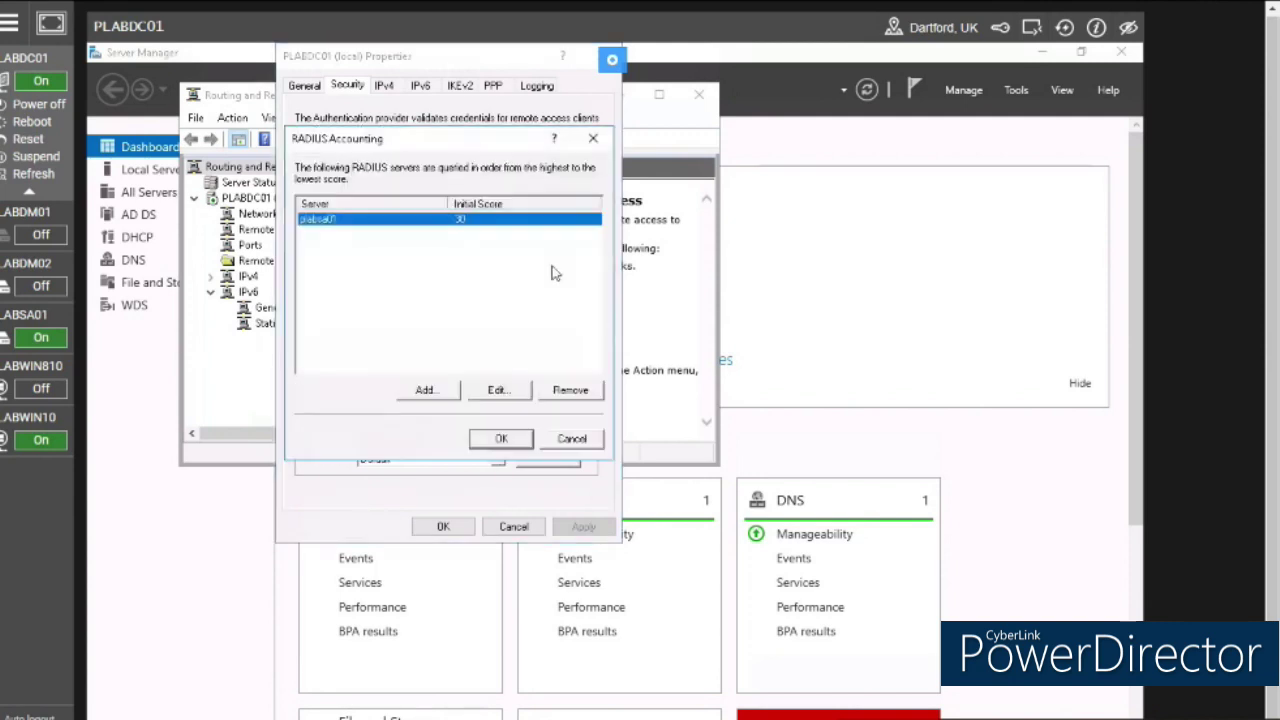
click(480, 392)
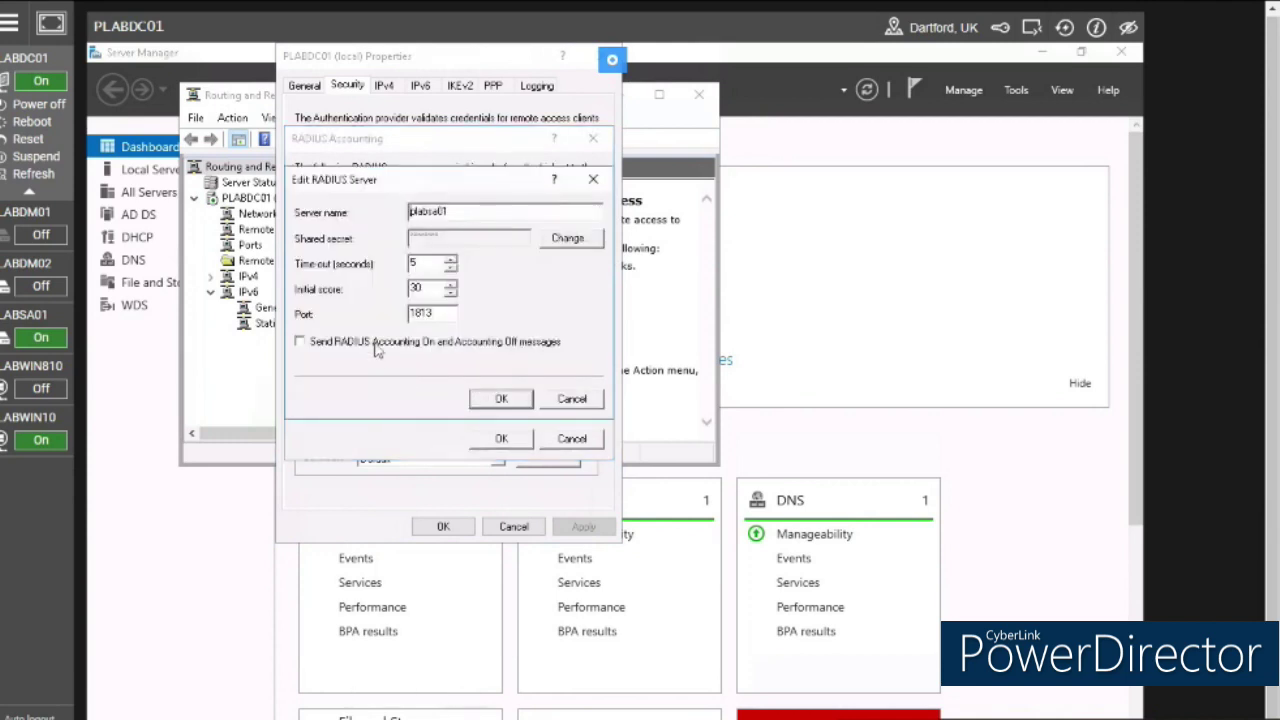
click(518, 400)
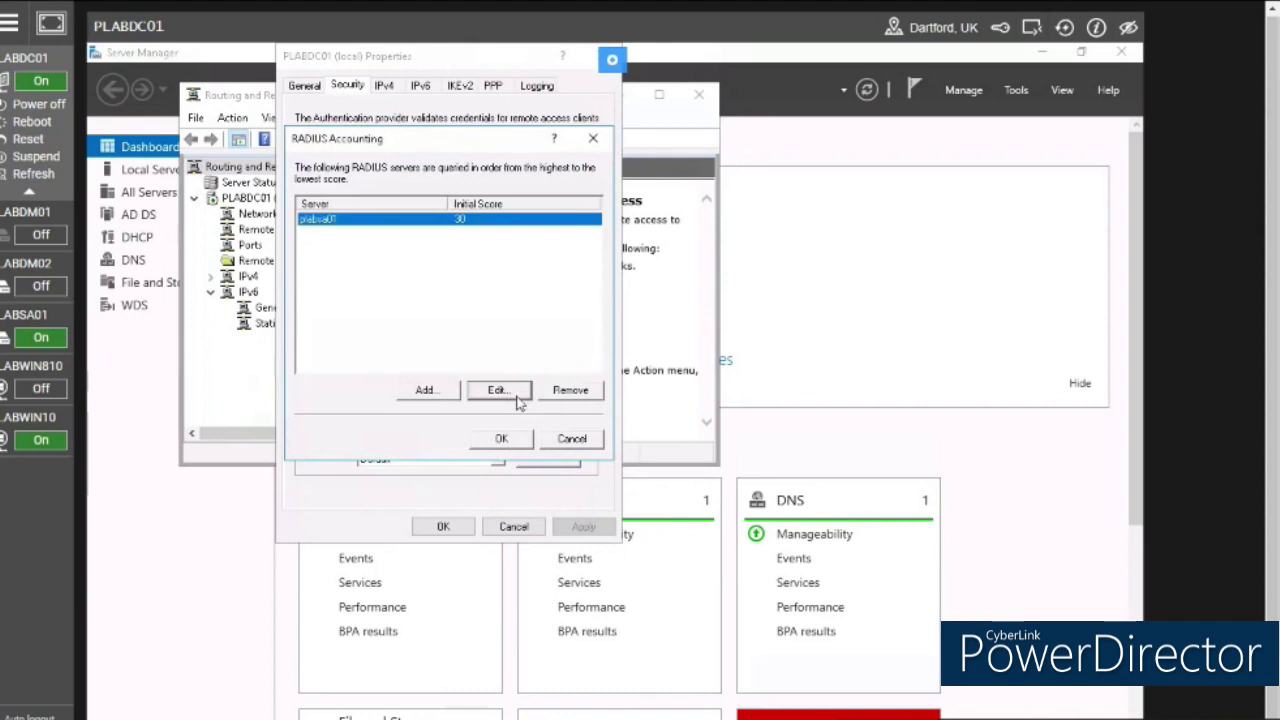
click(500, 444)
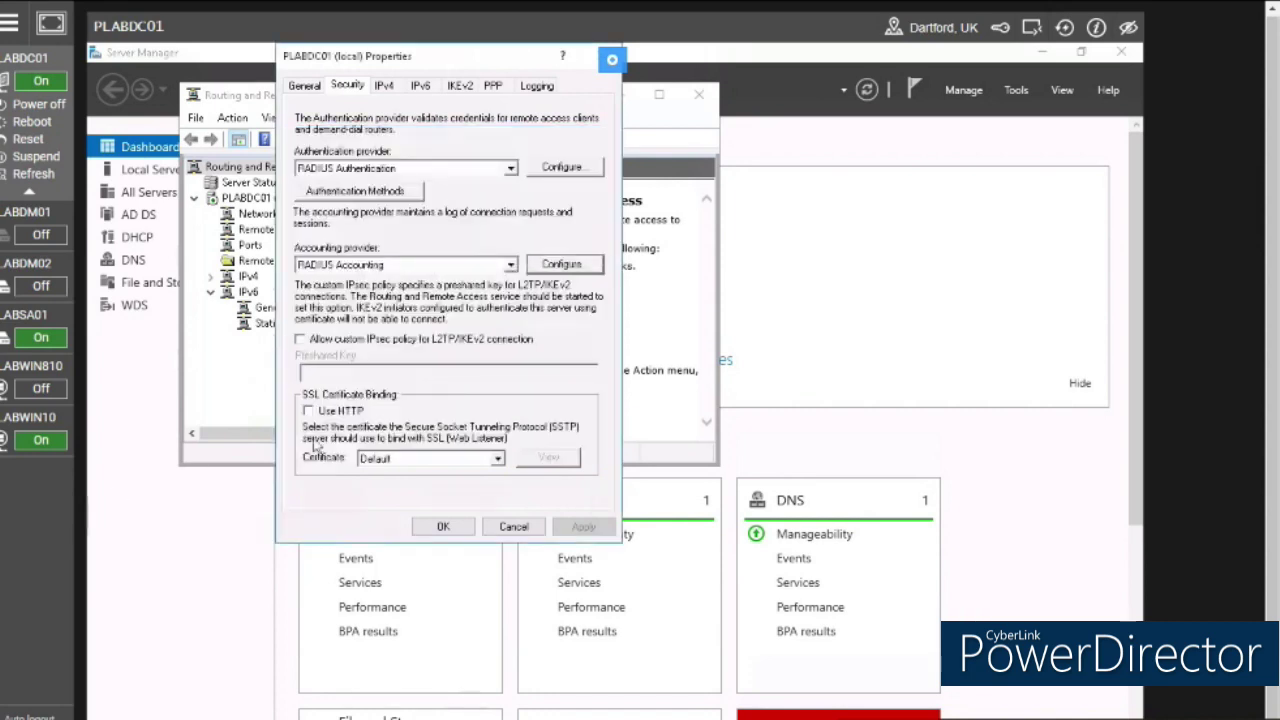
click(443, 527)
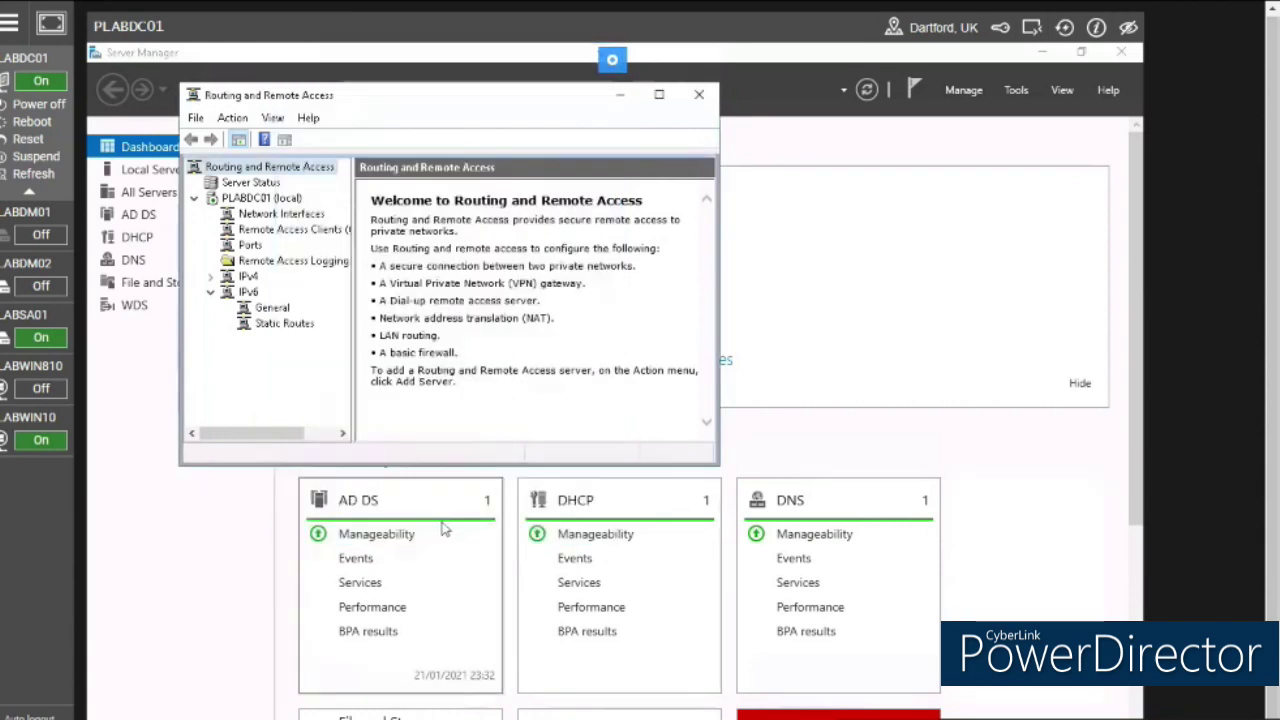
click(619, 95)
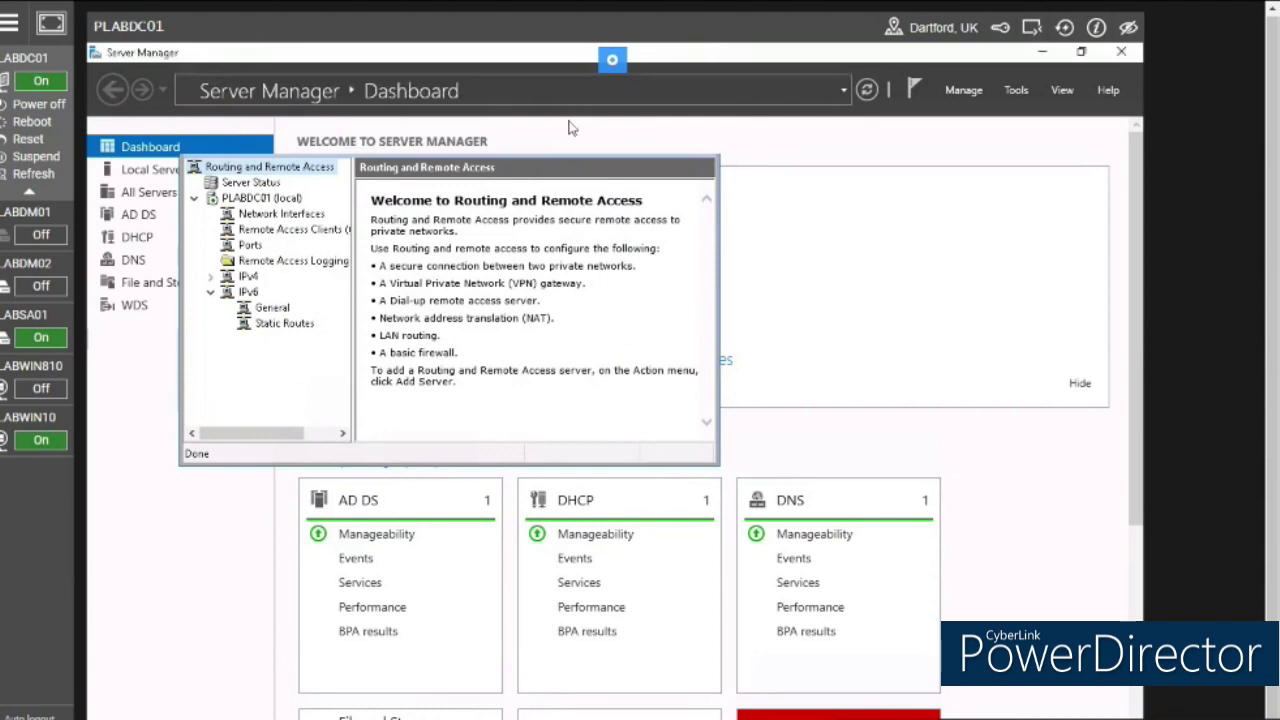